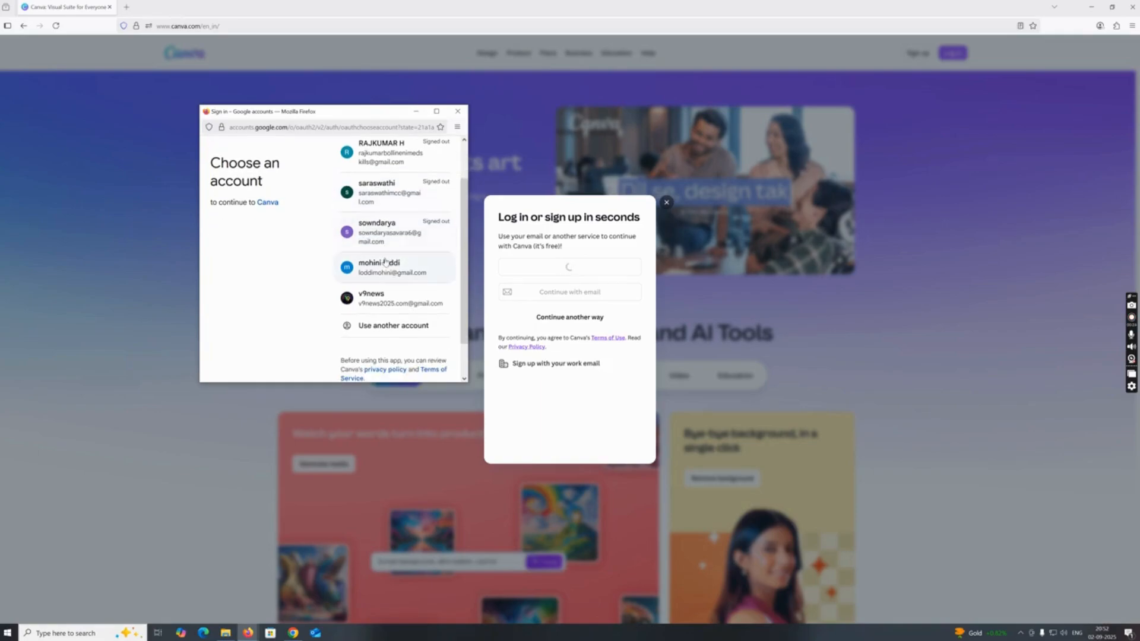
scroll(386, 276, up, 2)
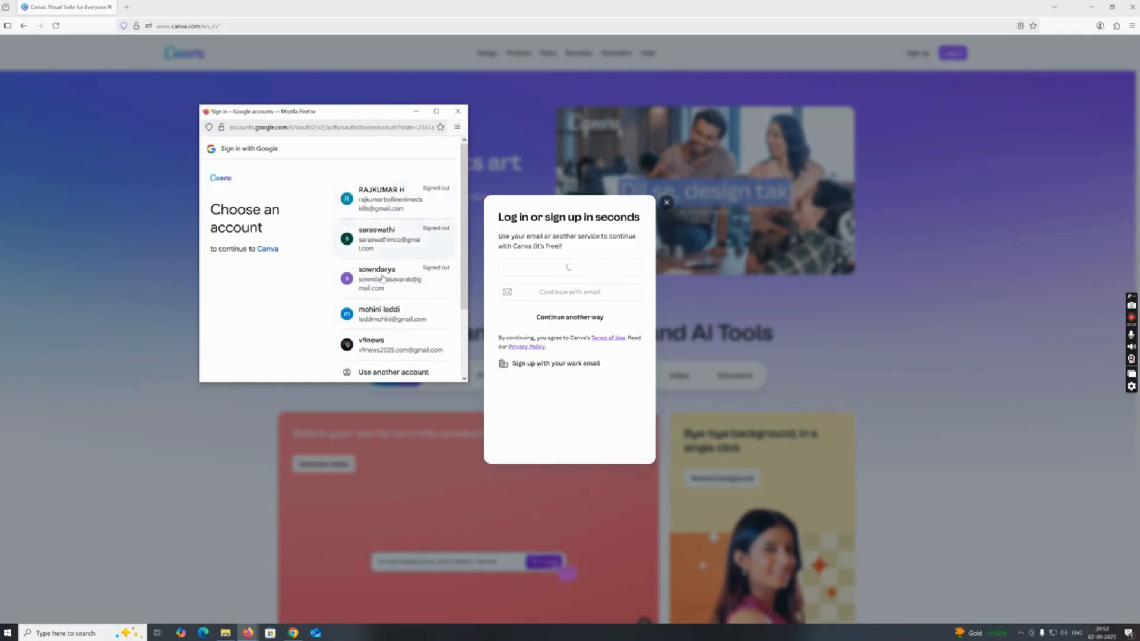
click(457, 113)
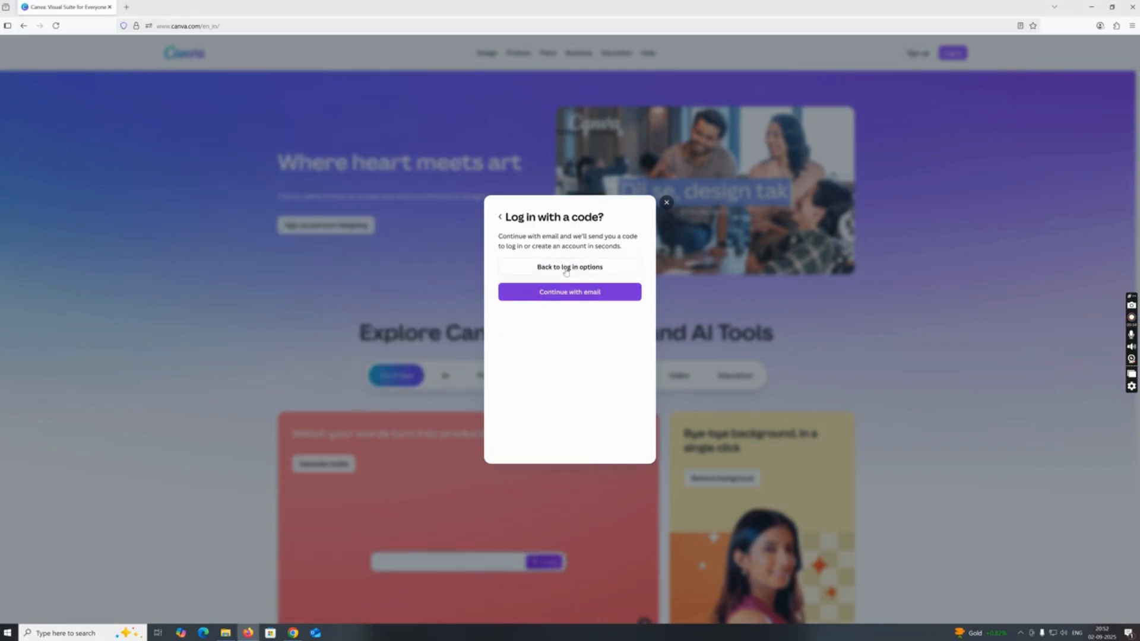
click(666, 204)
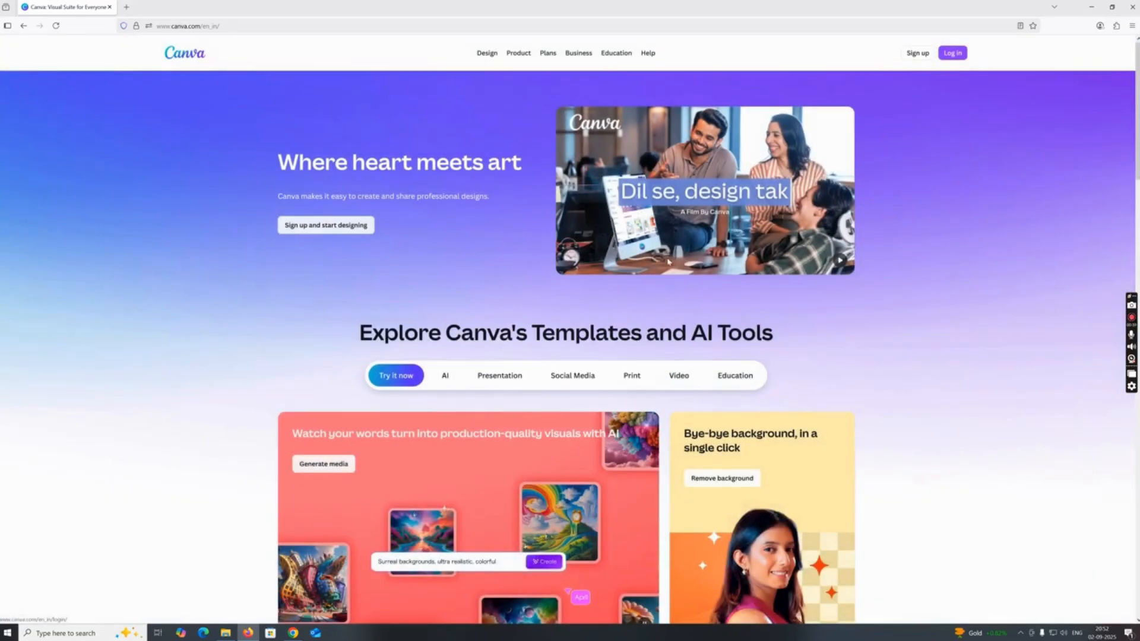
Start logging in to Canva with Google and choose to use another account.
click(953, 53)
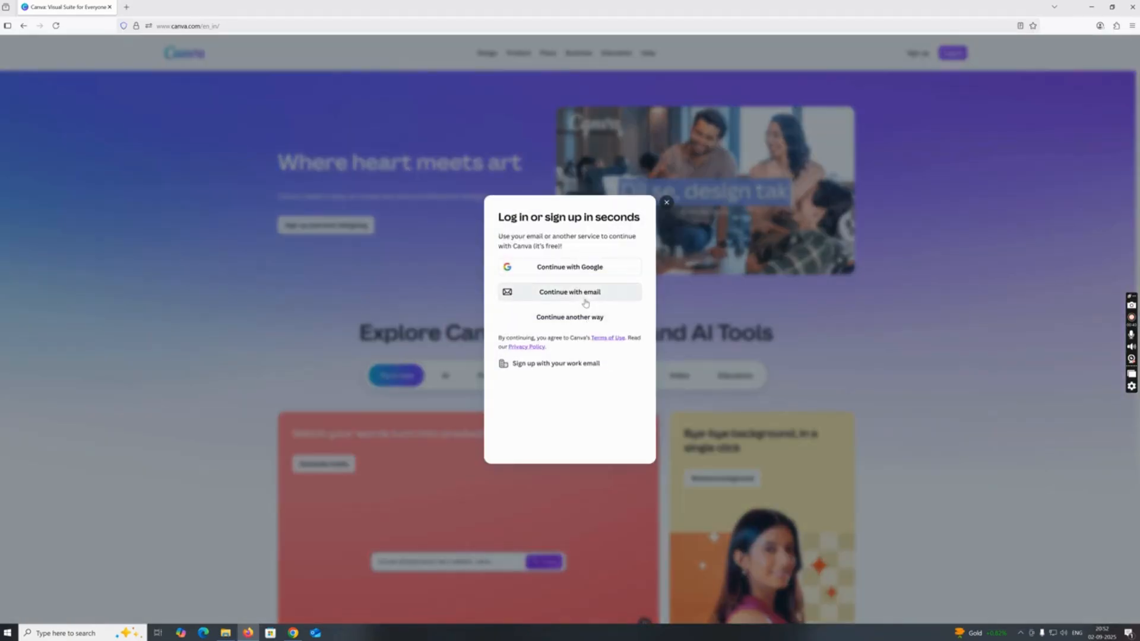
click(576, 268)
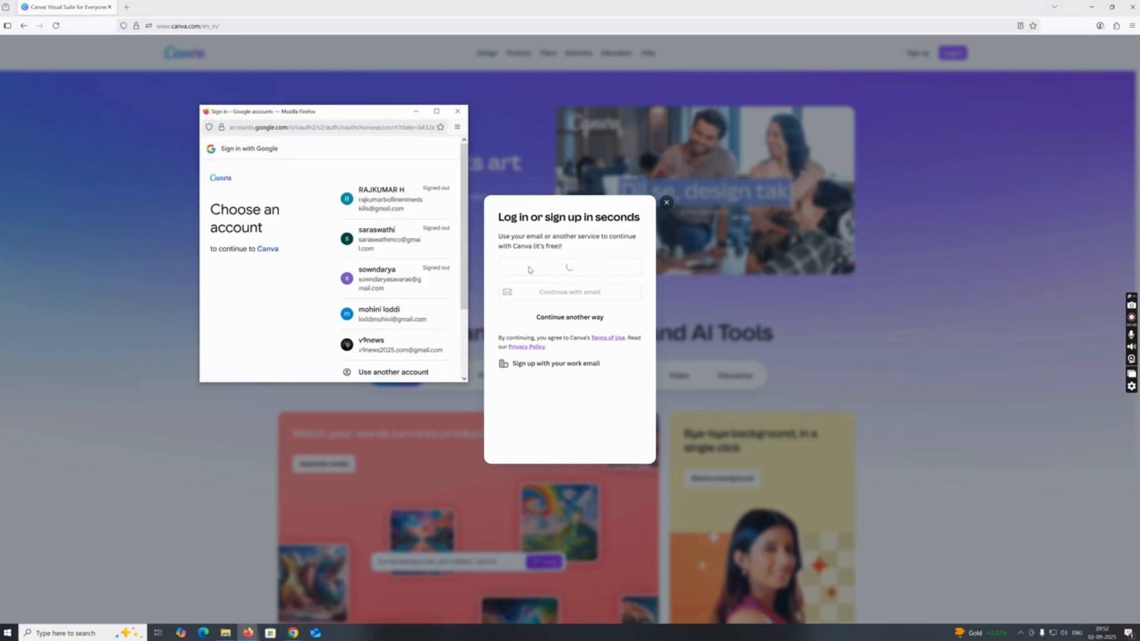
scroll(398, 216, down, 3)
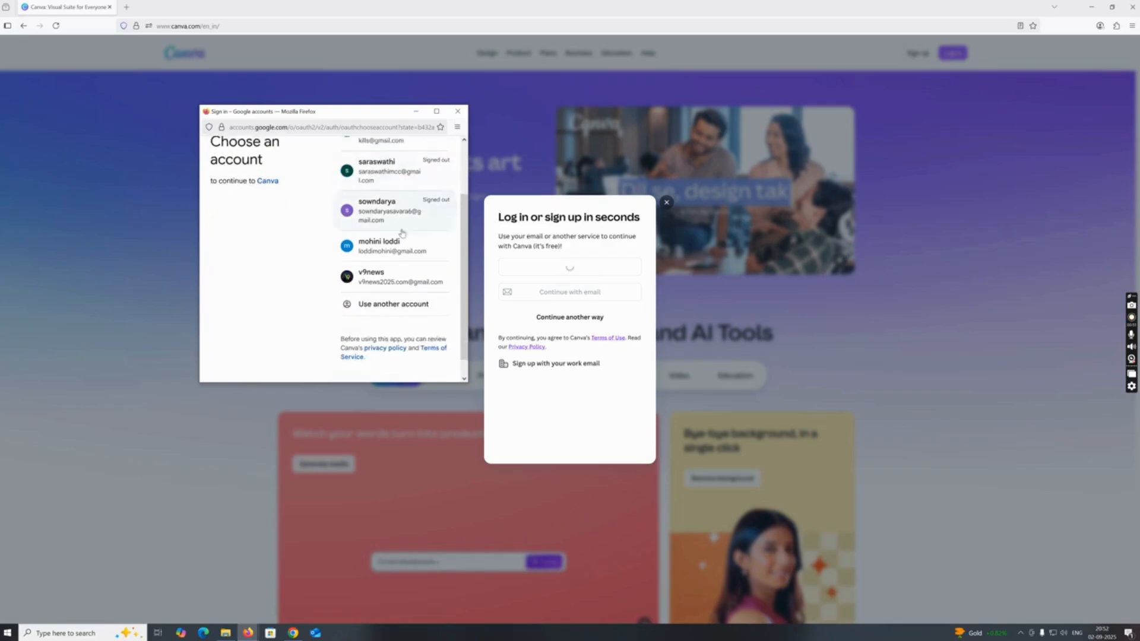
click(395, 287)
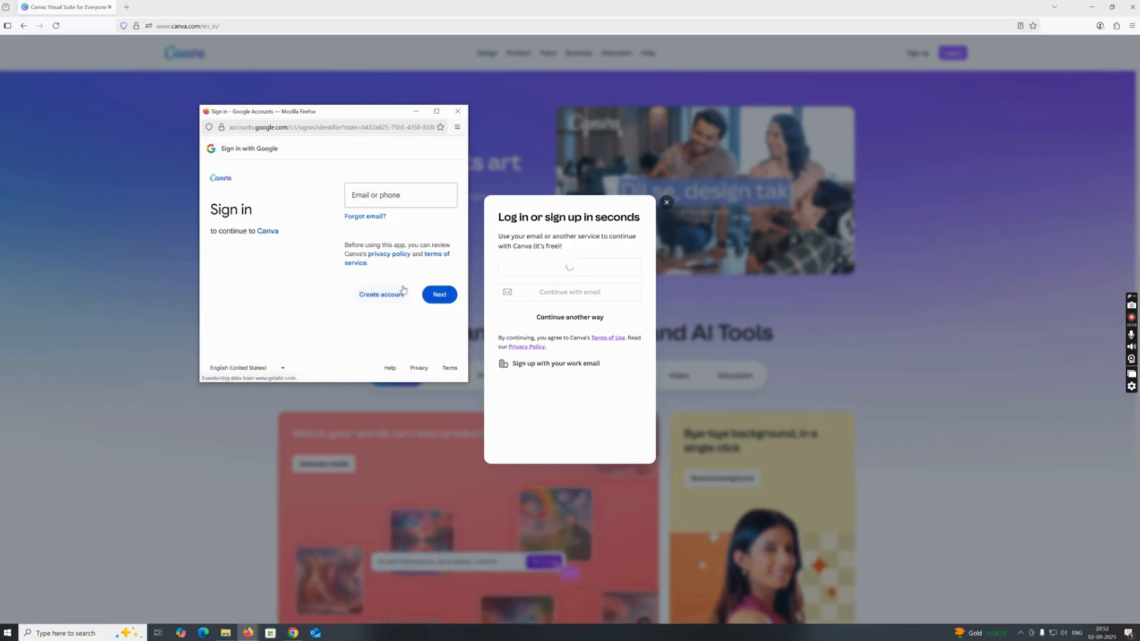
Enter the account's e-mail address in the Google sign-in form and proceed to the password request.
click(394, 197)
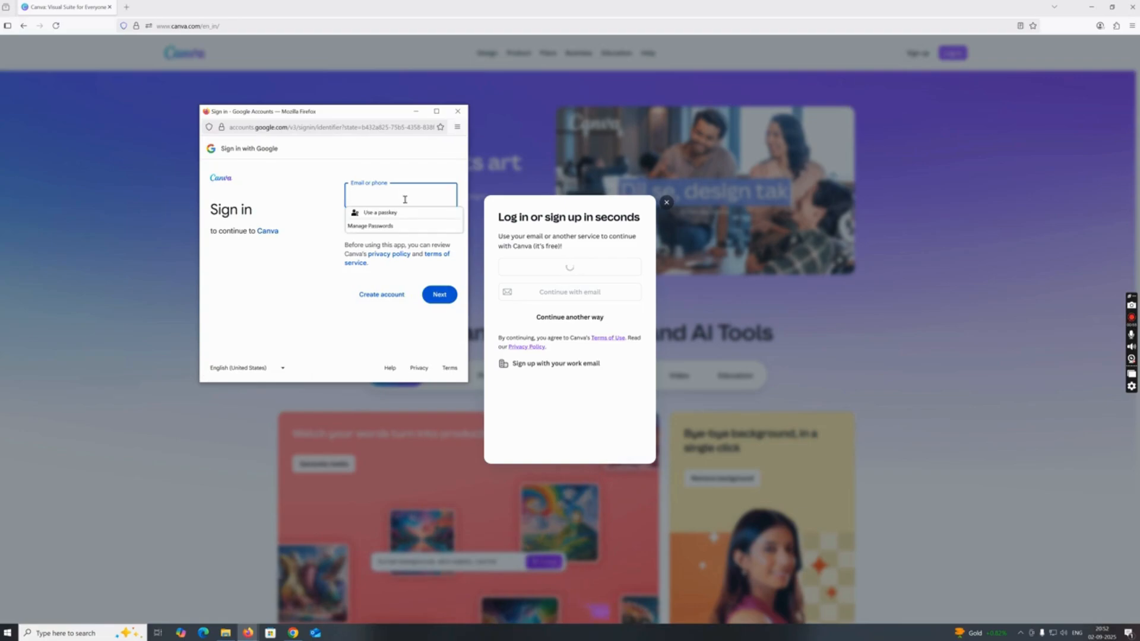
click(393, 197)
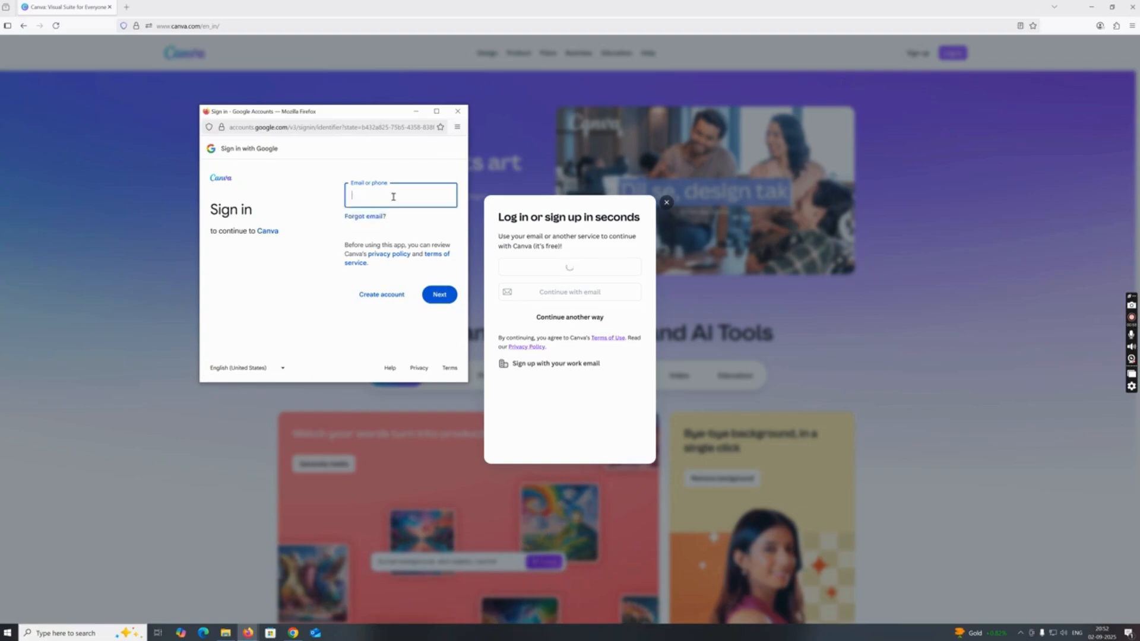
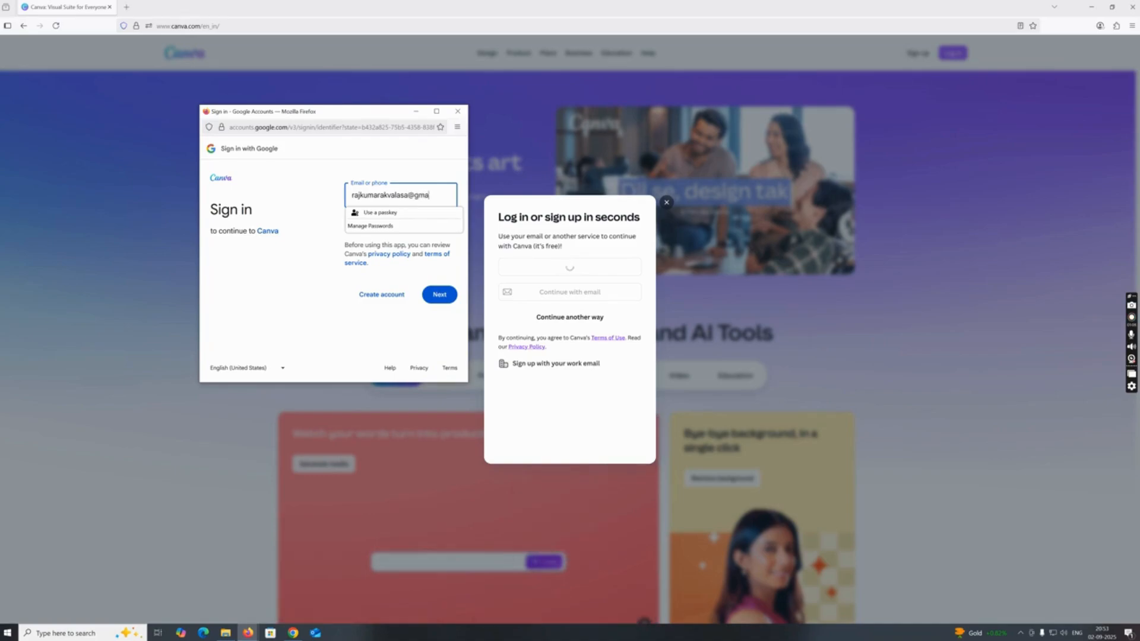
key(Tab)
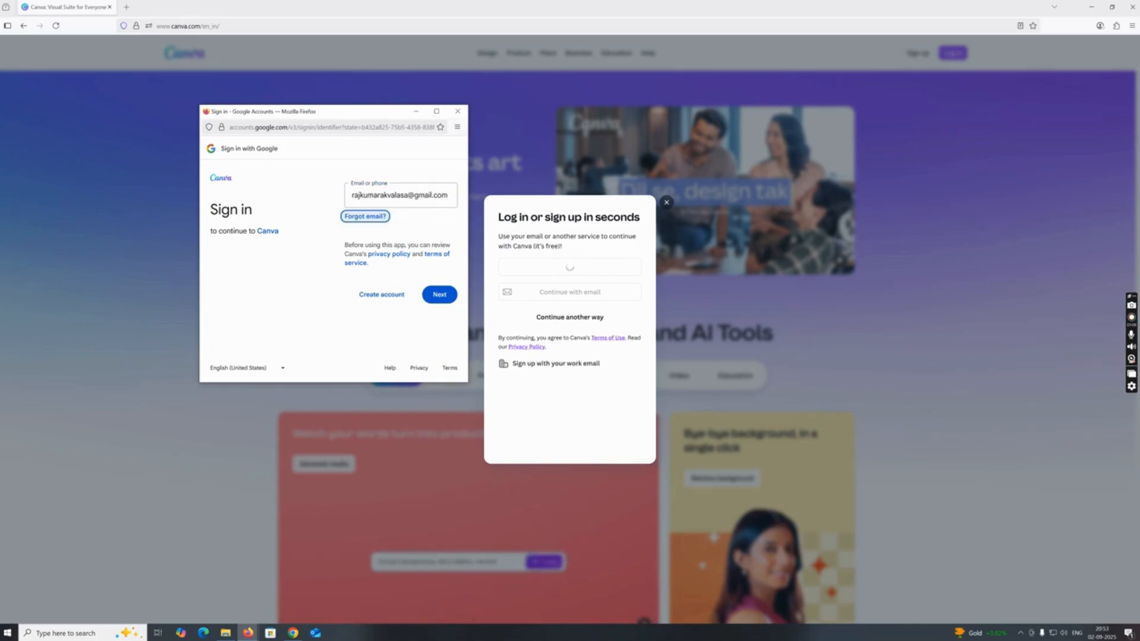
click(440, 292)
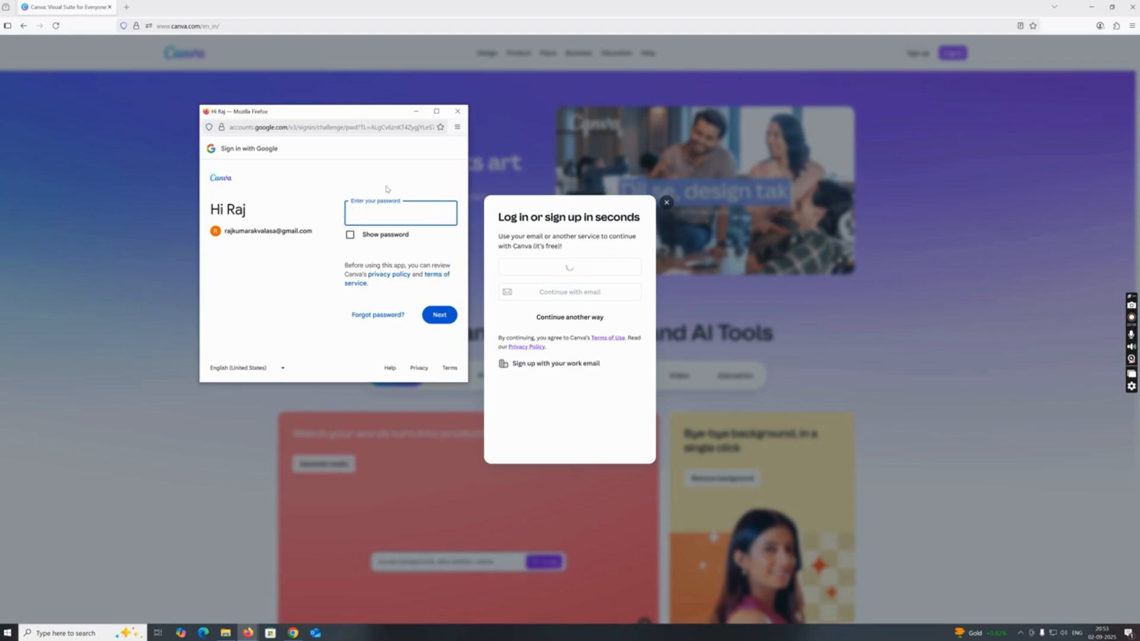
Enter the account password and confirm signing back in to Canva.
text(**)
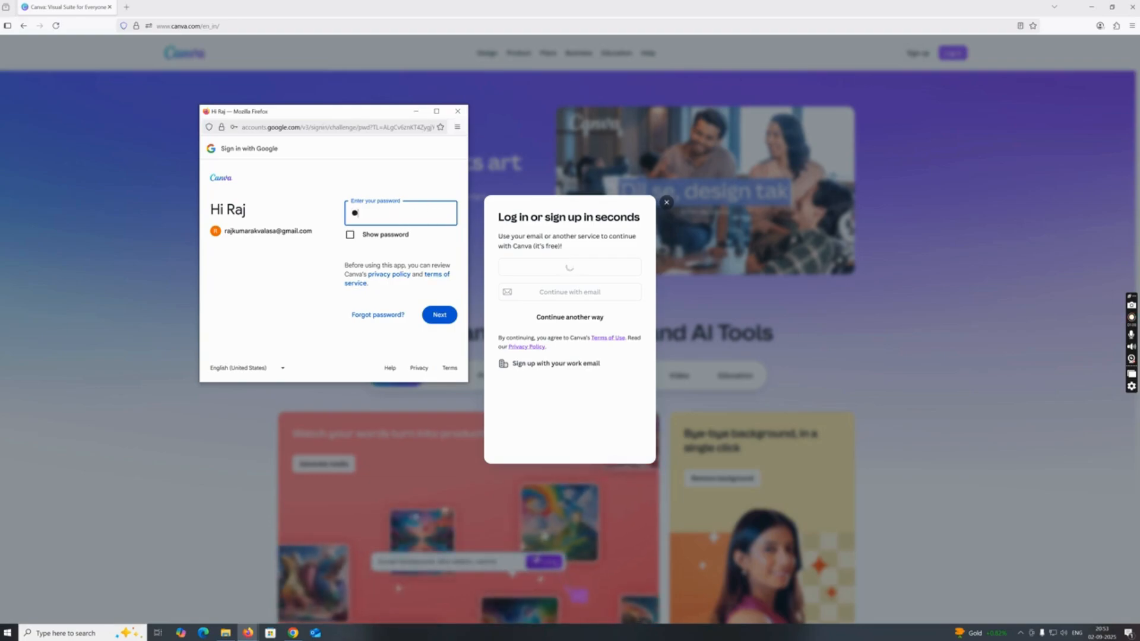
key(BackSpace)
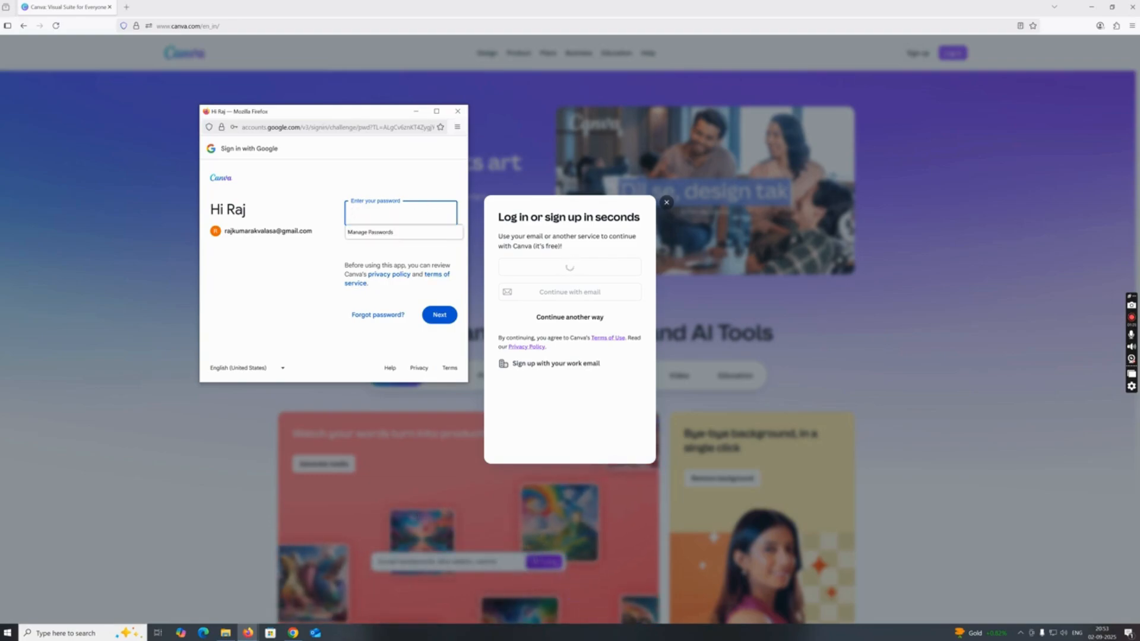
text(**)
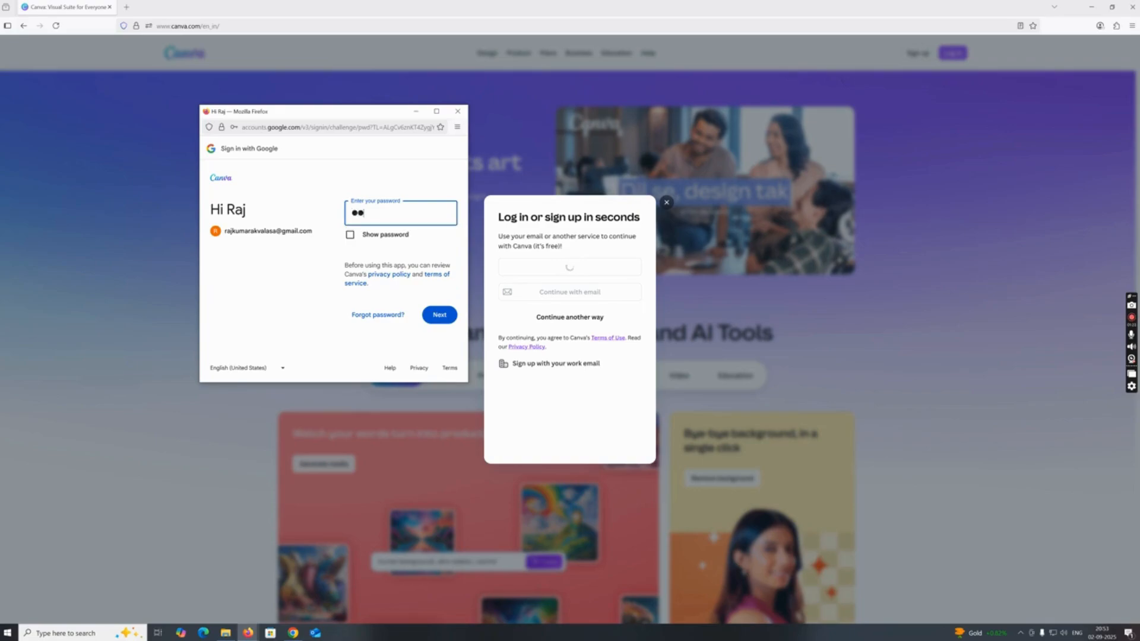
text(******)
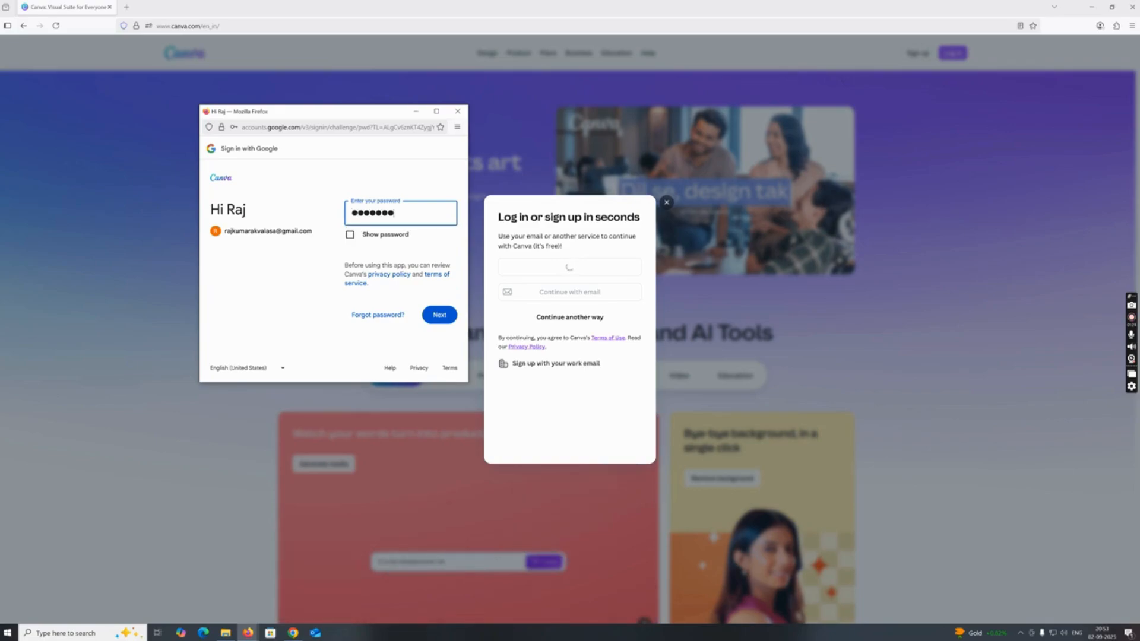
text(**)
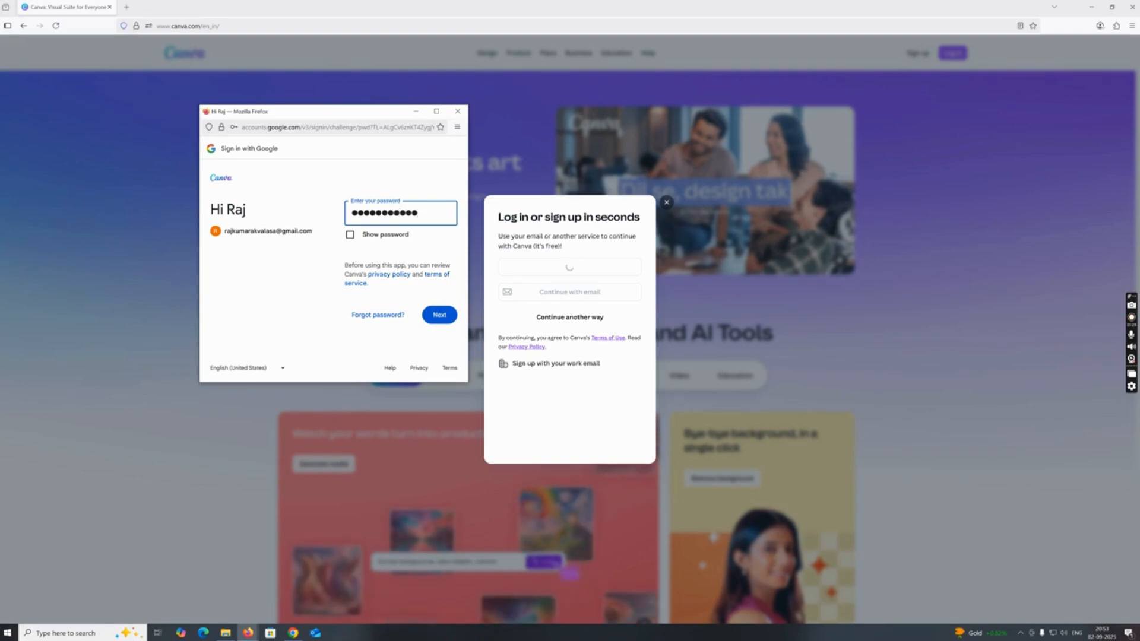
key(Return)
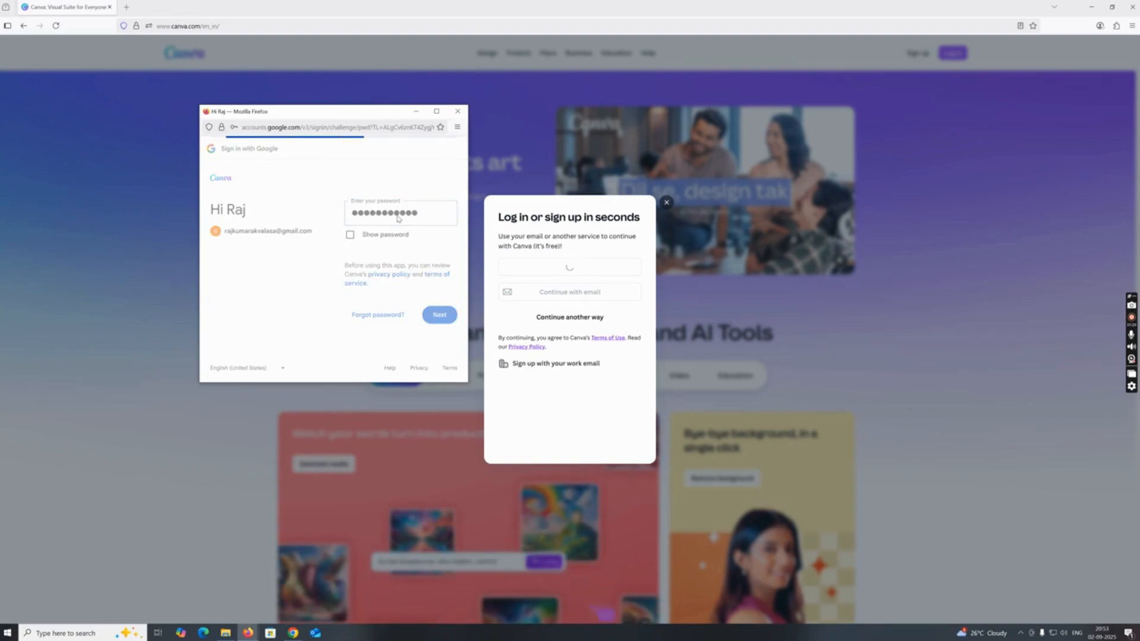
click(364, 219)
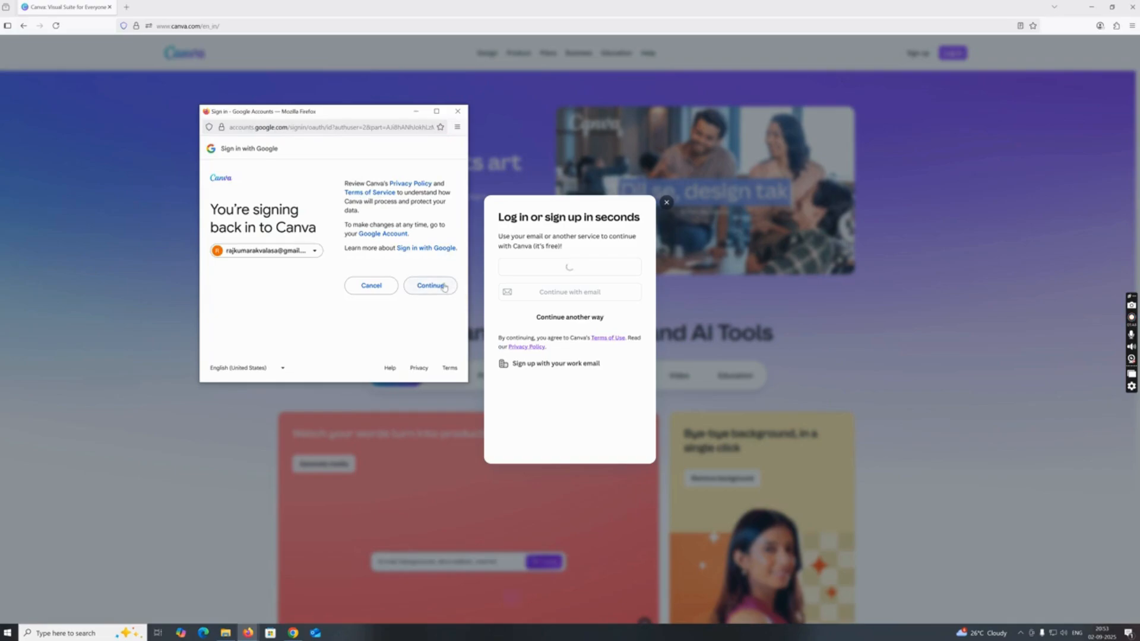
click(430, 285)
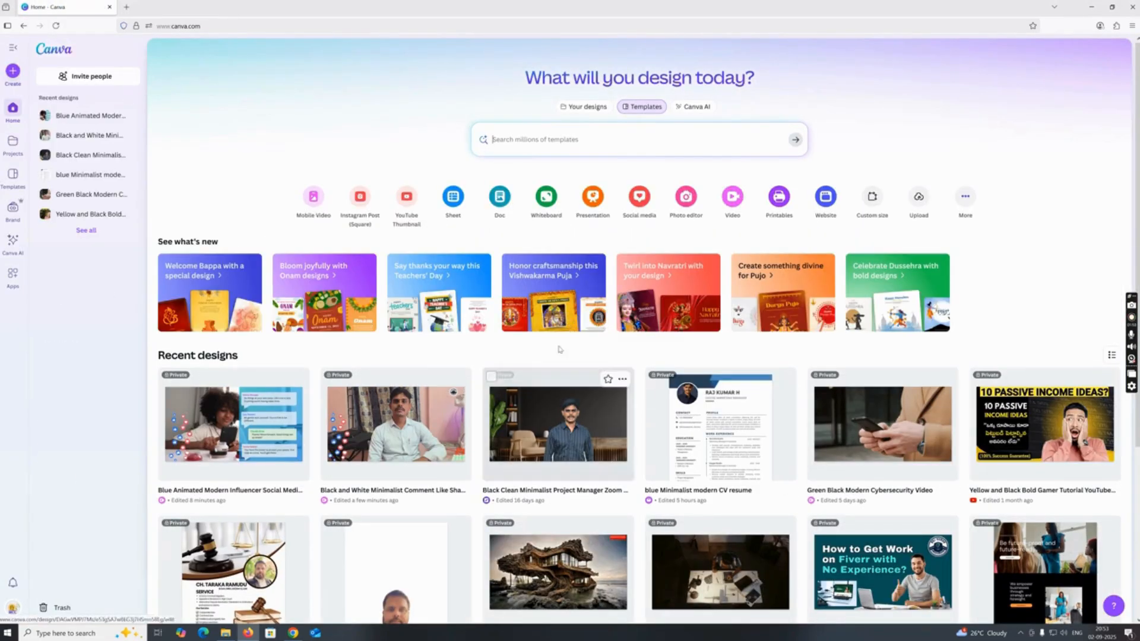
Look through the recent designs and the Your designs, Templates and Canva AI sections of the home page.
scroll(466, 324, down, 4)
scroll(489, 356, down, 4)
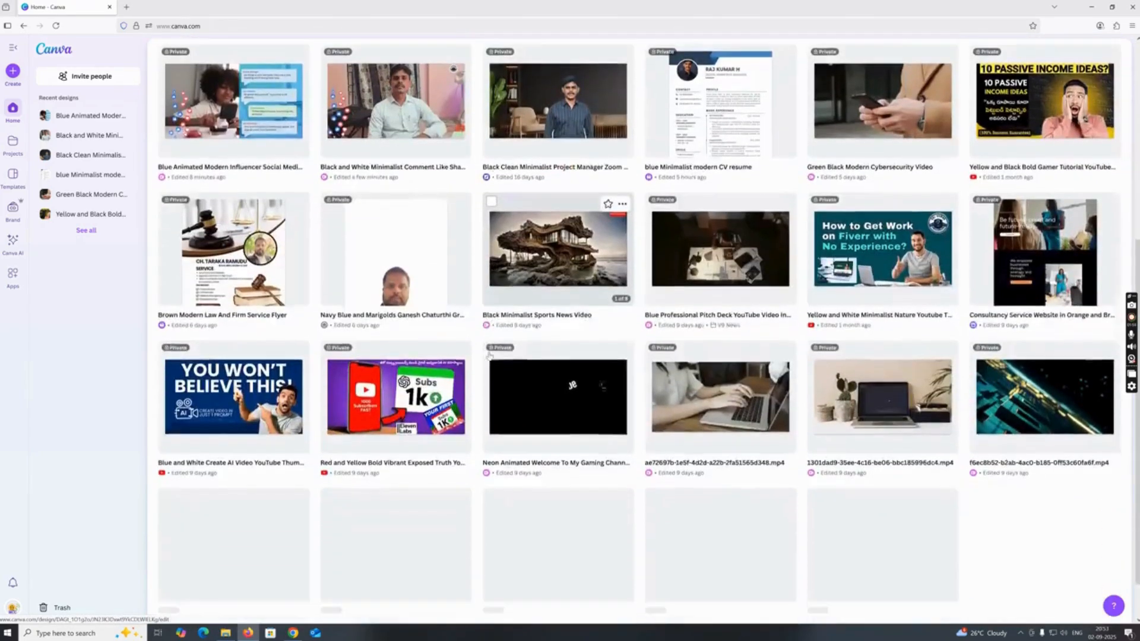
scroll(488, 355, down, 2)
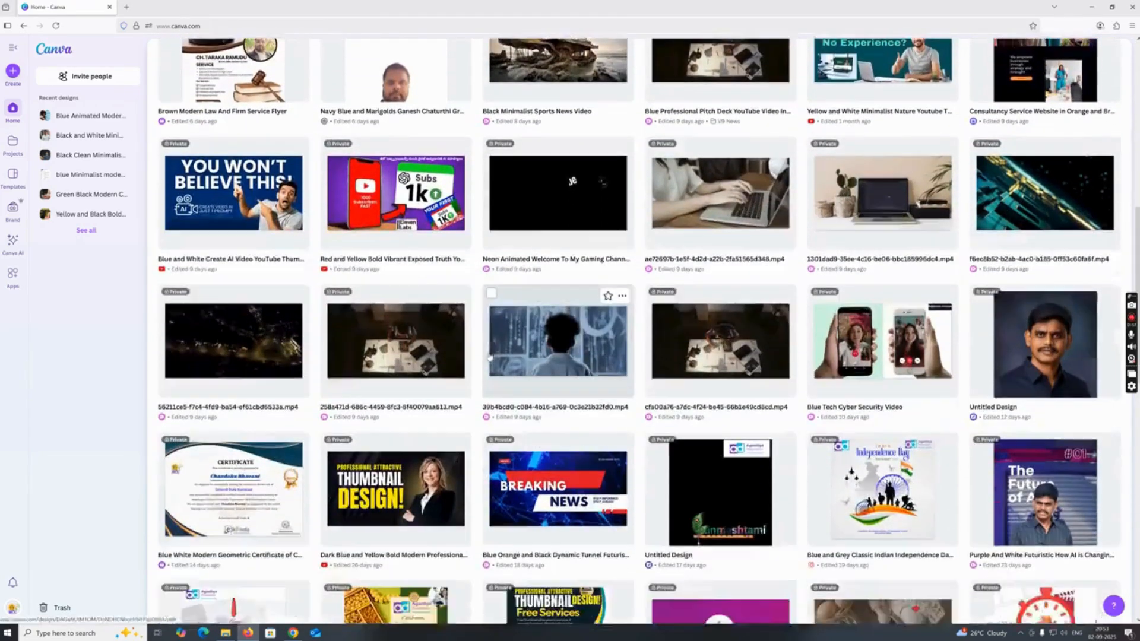
scroll(488, 357, up, 7)
scroll(488, 356, up, 4)
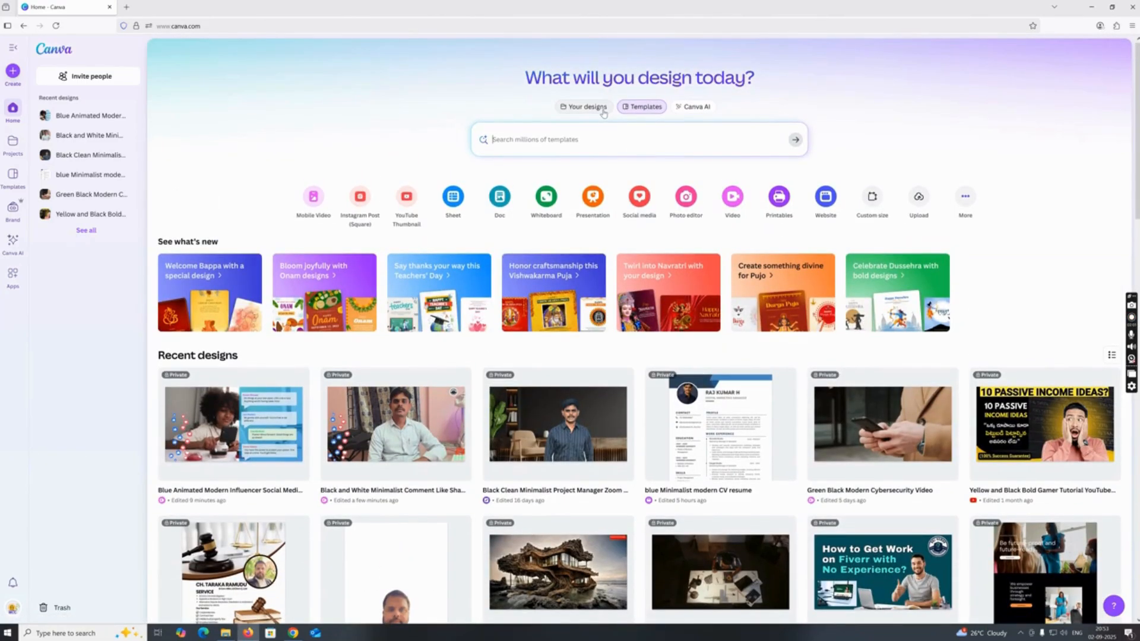
click(602, 109)
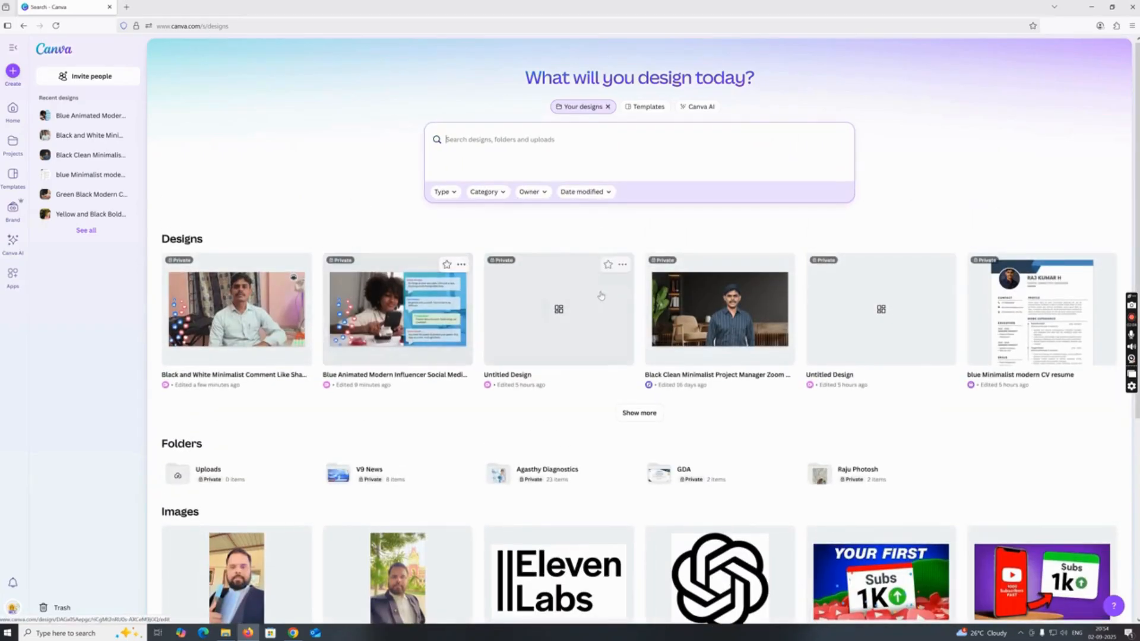
scroll(594, 311, down, 2)
scroll(682, 313, down, 2)
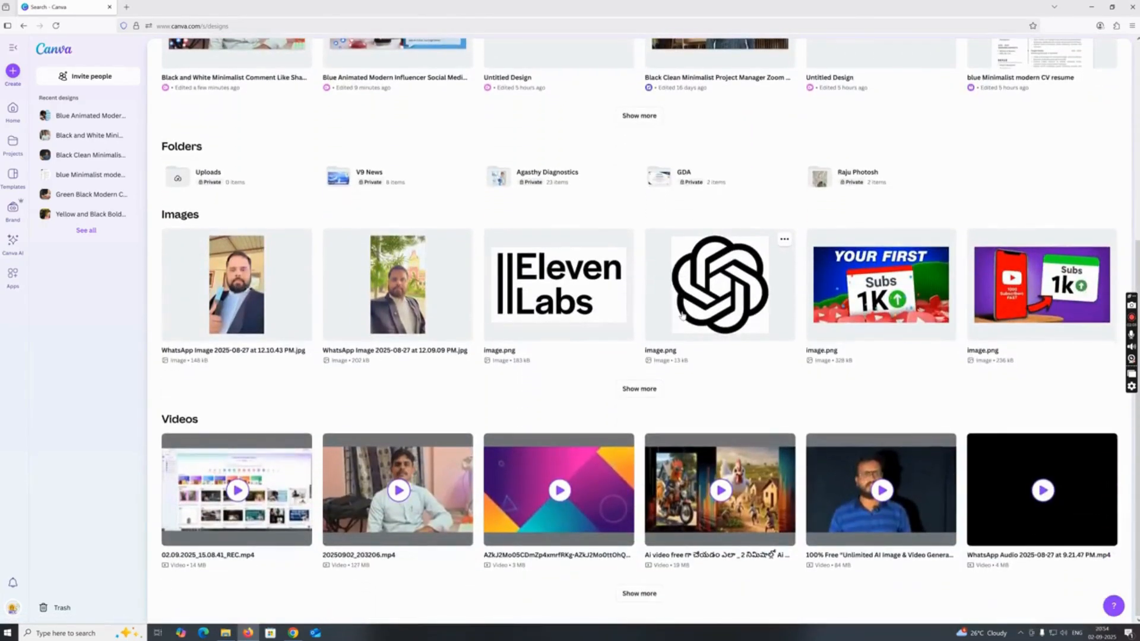
scroll(681, 318, up, 5)
click(654, 109)
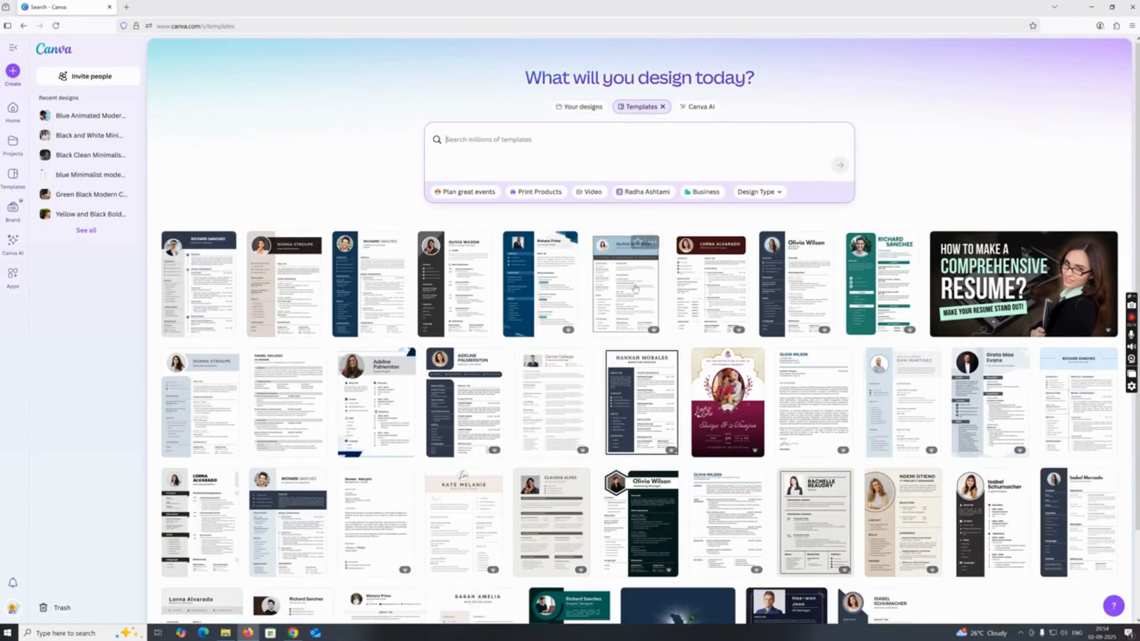
click(698, 109)
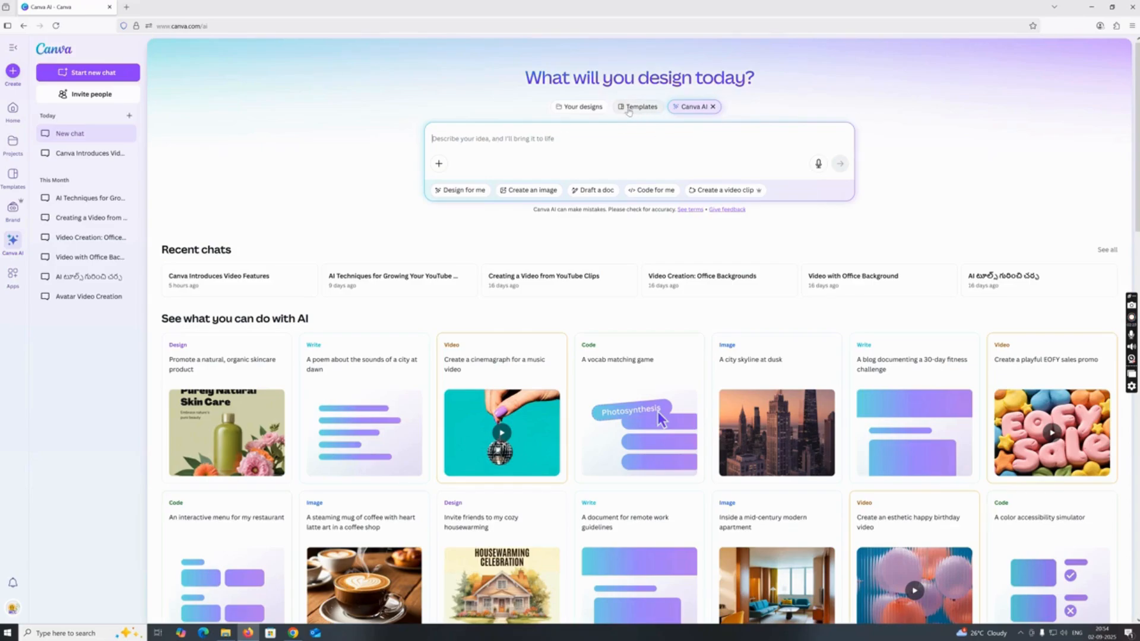
Search Canva's templates for "resume temlates".
click(632, 109)
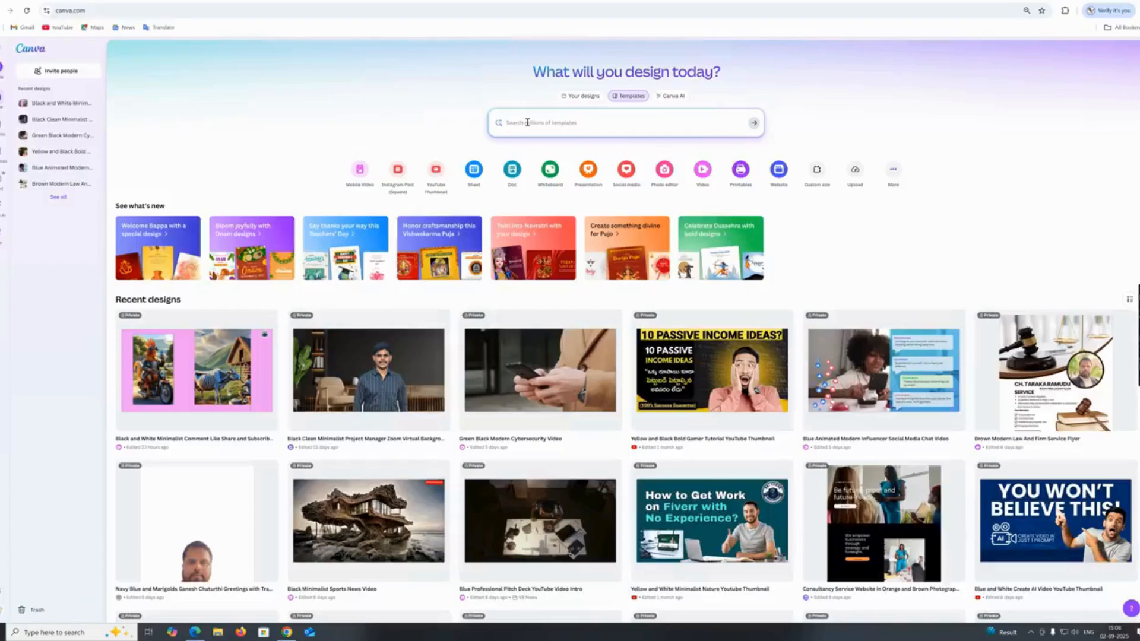
click(527, 122)
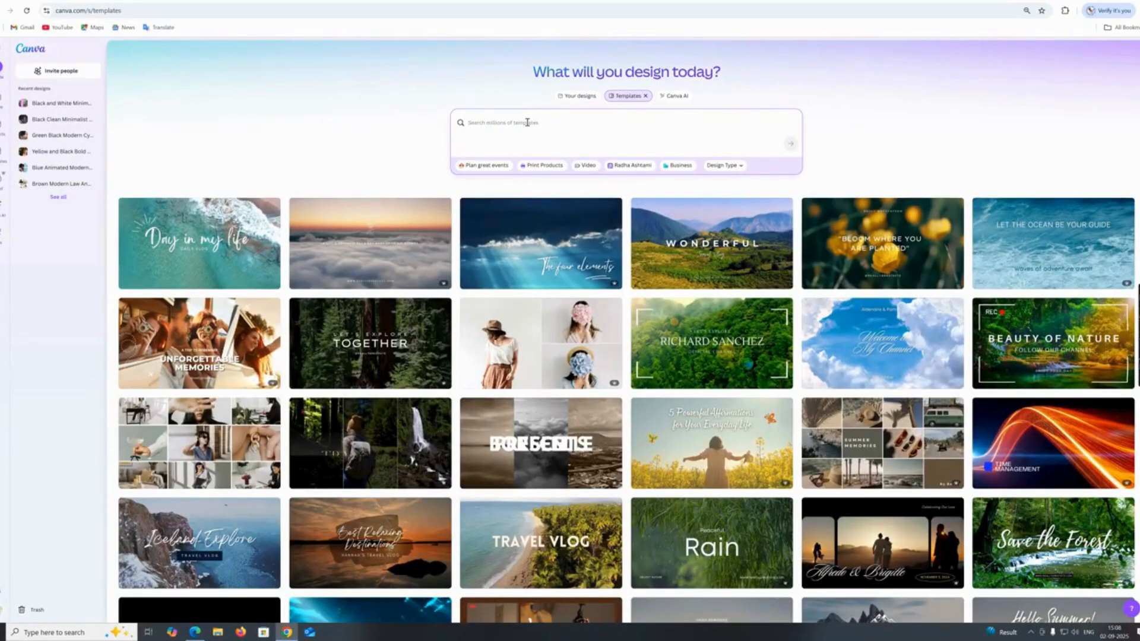
text(i)
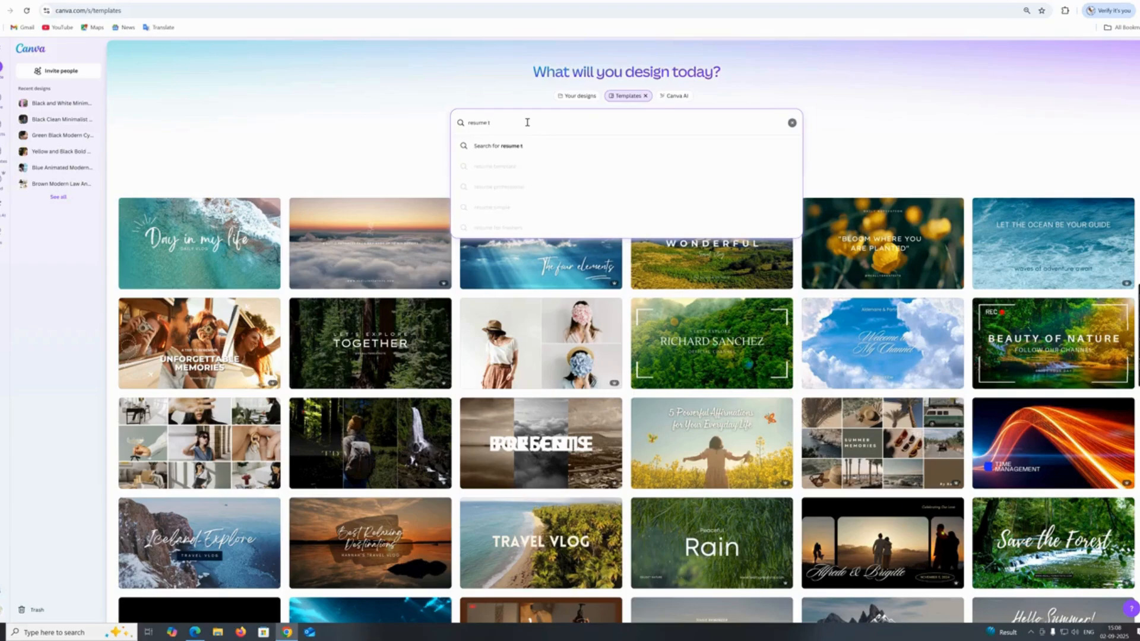
text( temlates)
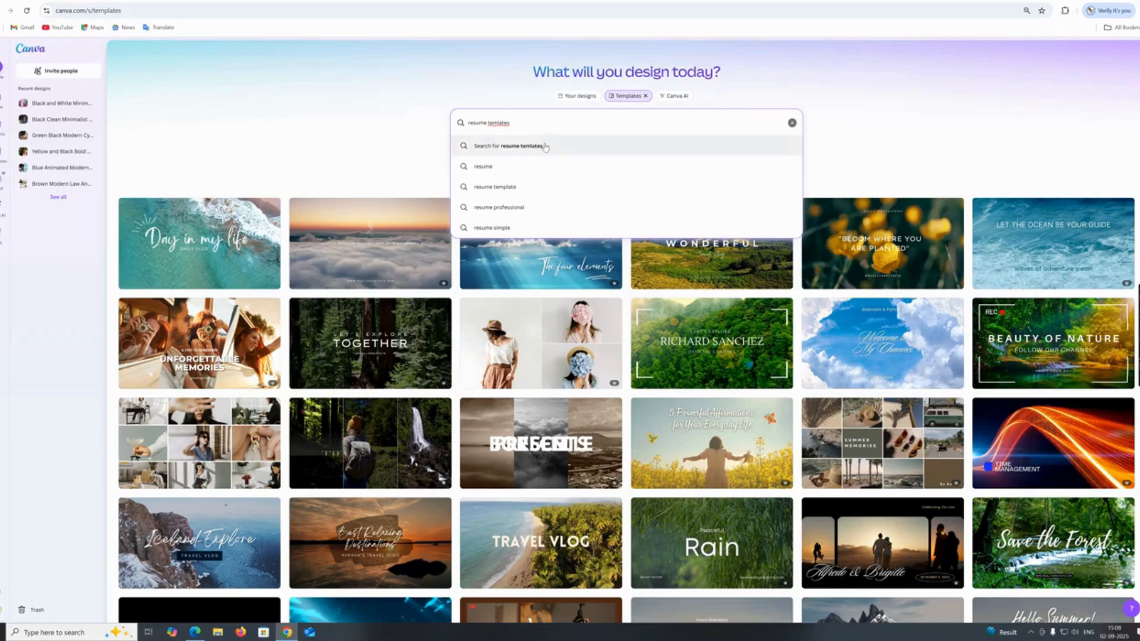
key(Return)
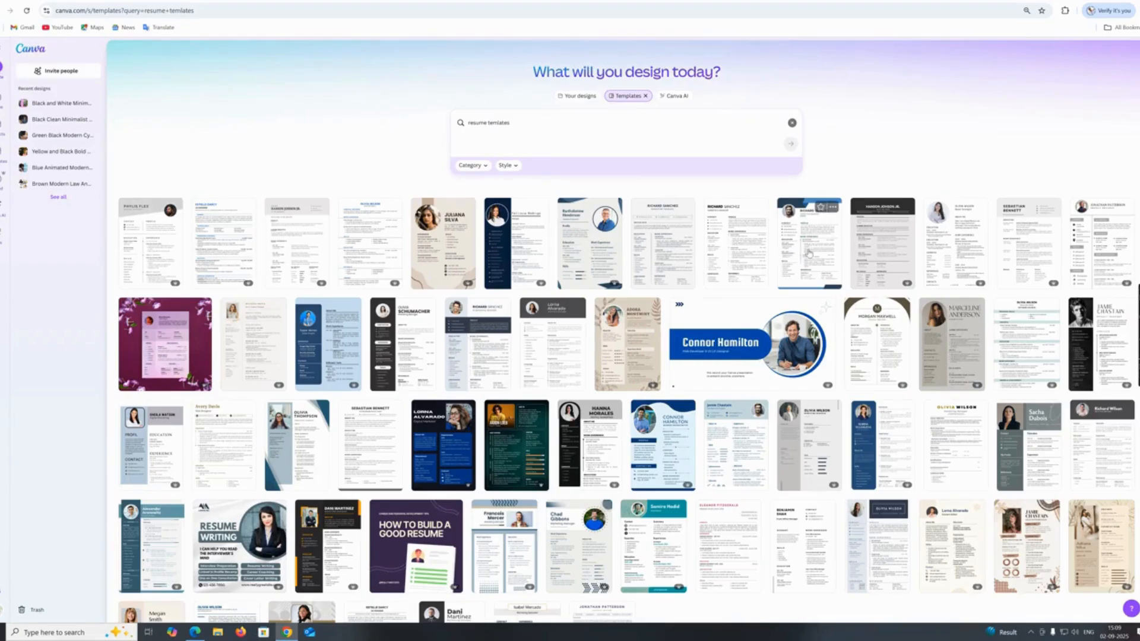
Look through the resume template results to compare the available designs.
scroll(509, 459, down, 3)
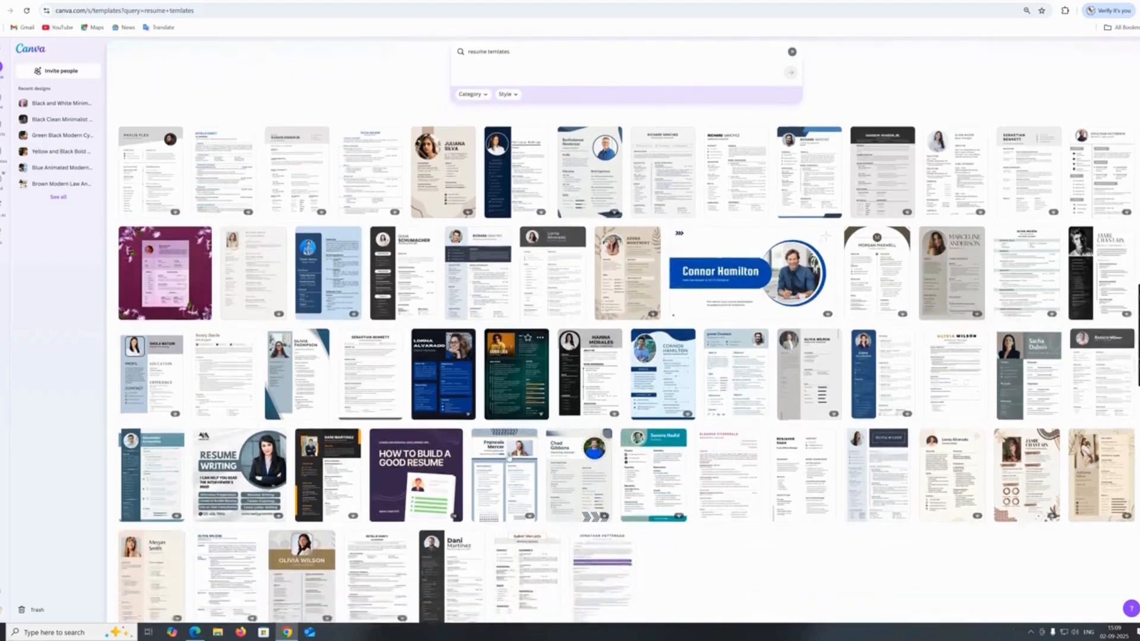
scroll(508, 456, down, 5)
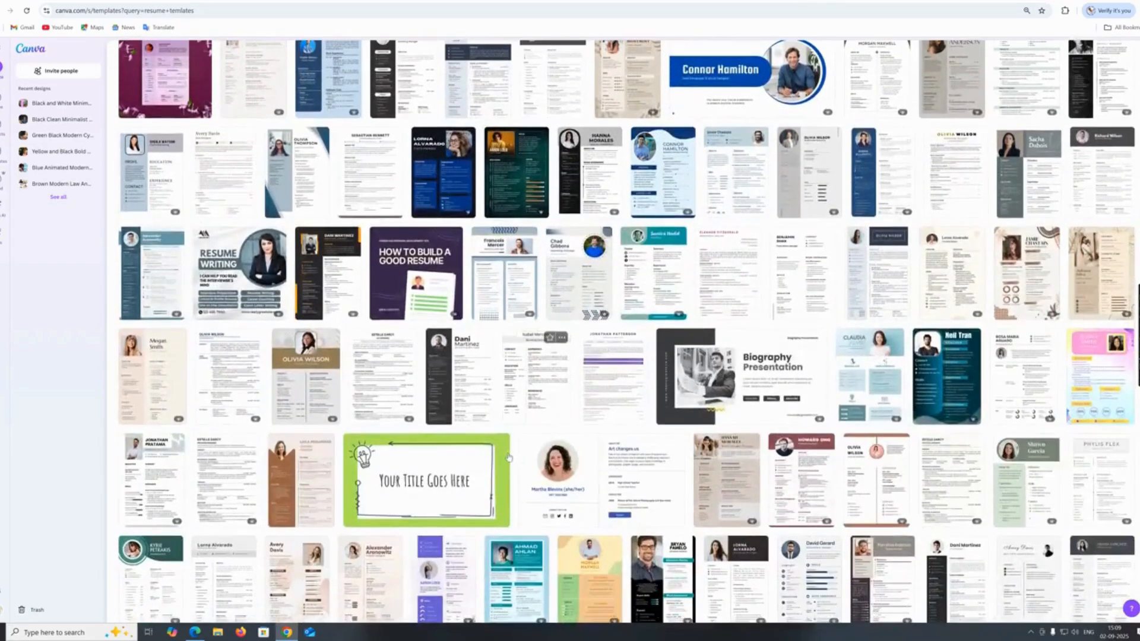
scroll(509, 457, down, 2)
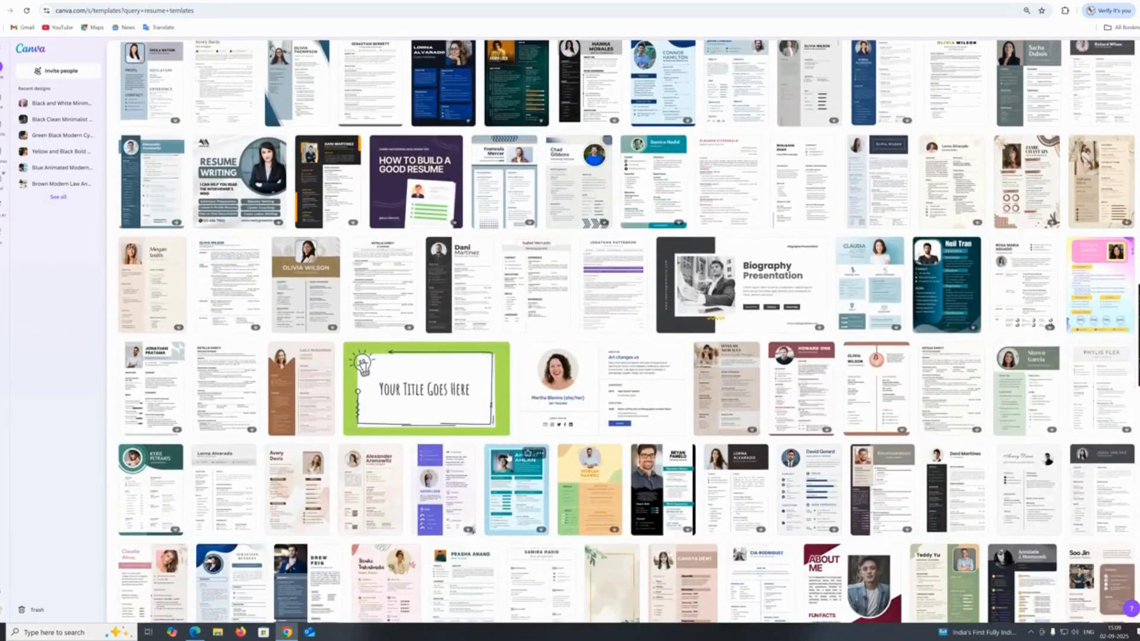
scroll(509, 457, down, 1)
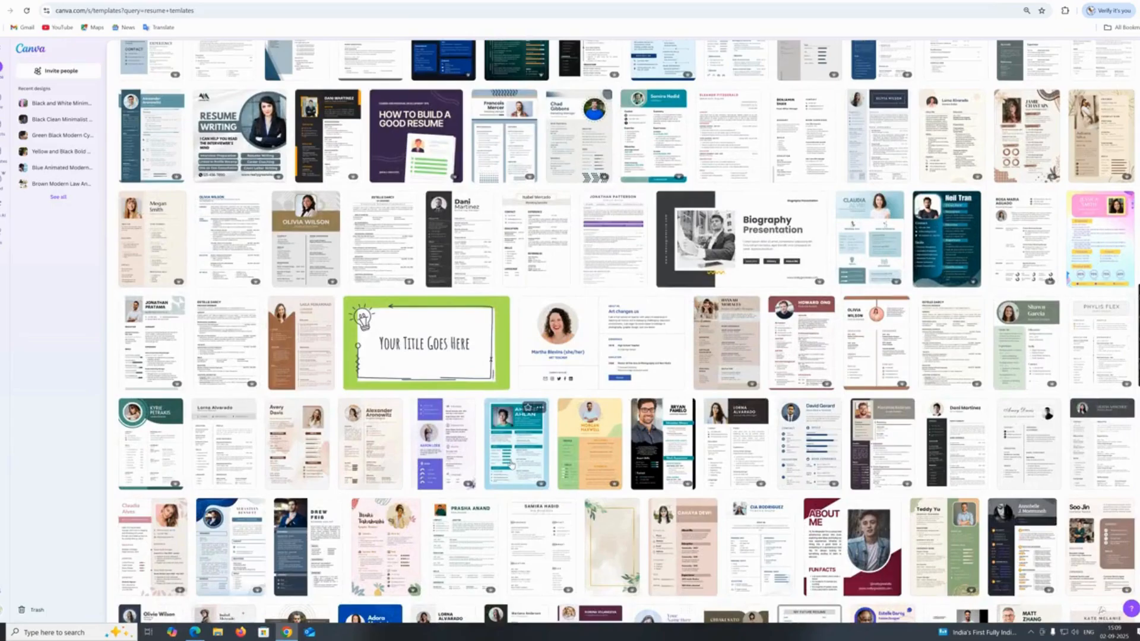
scroll(511, 465, up, 8)
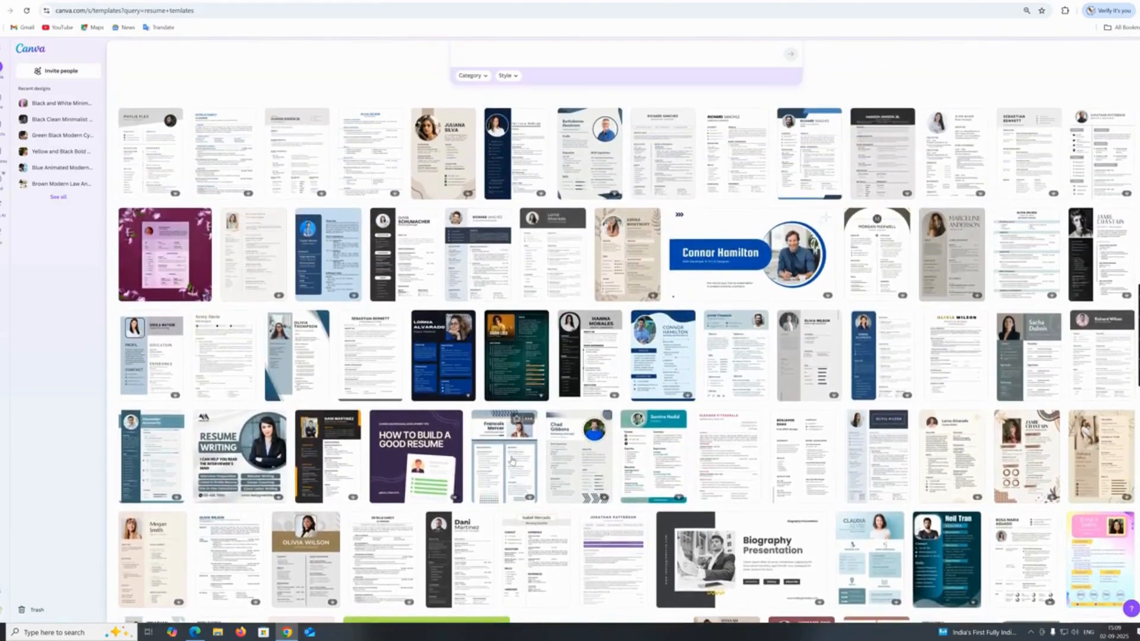
scroll(512, 461, up, 1)
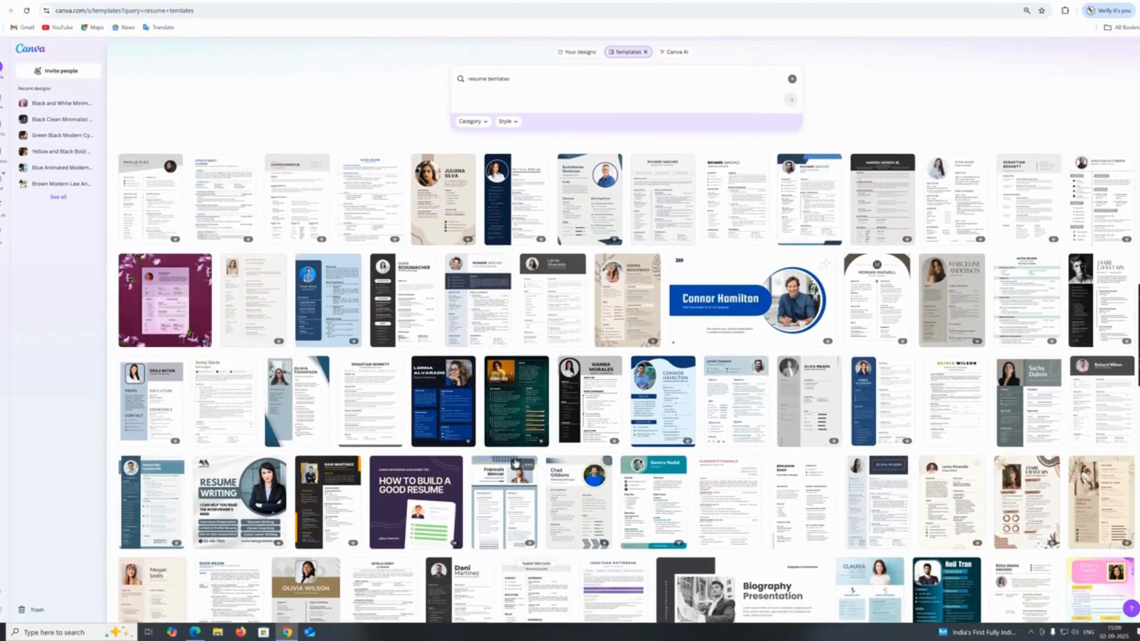
scroll(516, 459, up, 1)
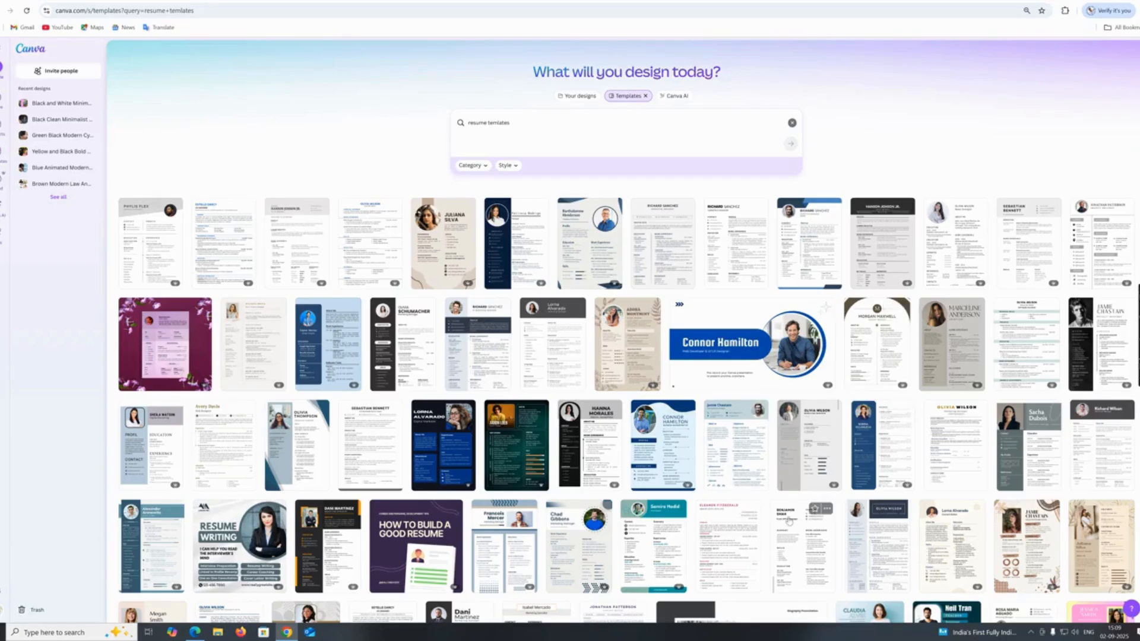
Open the "blue Minimalist modern CV resume" template from the search results for customizing.
scroll(774, 507, down, 1)
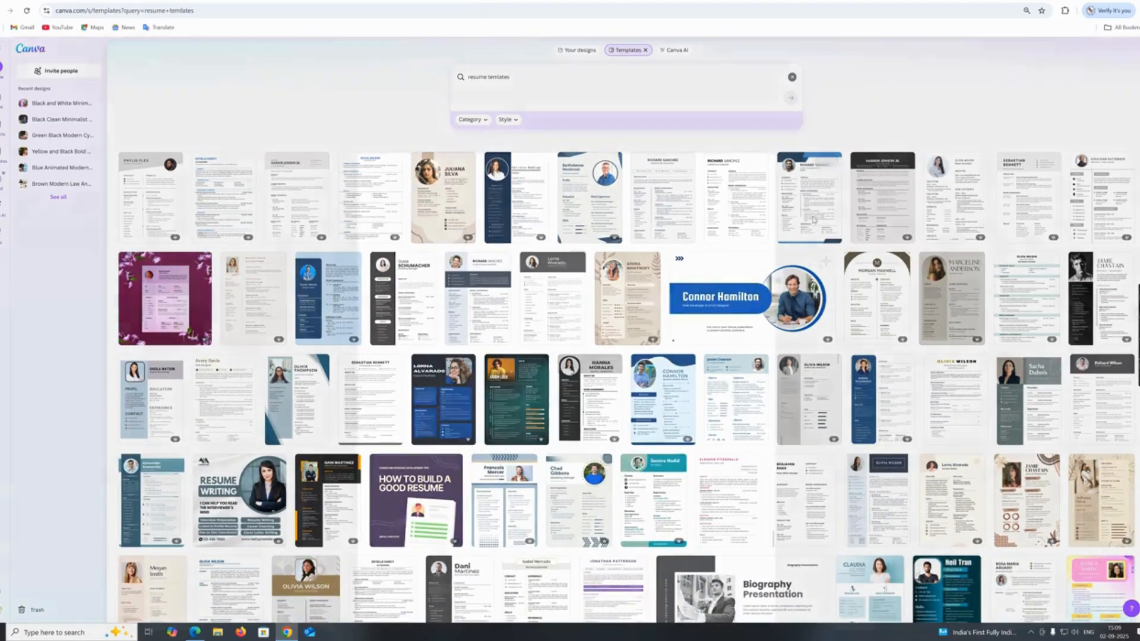
click(813, 219)
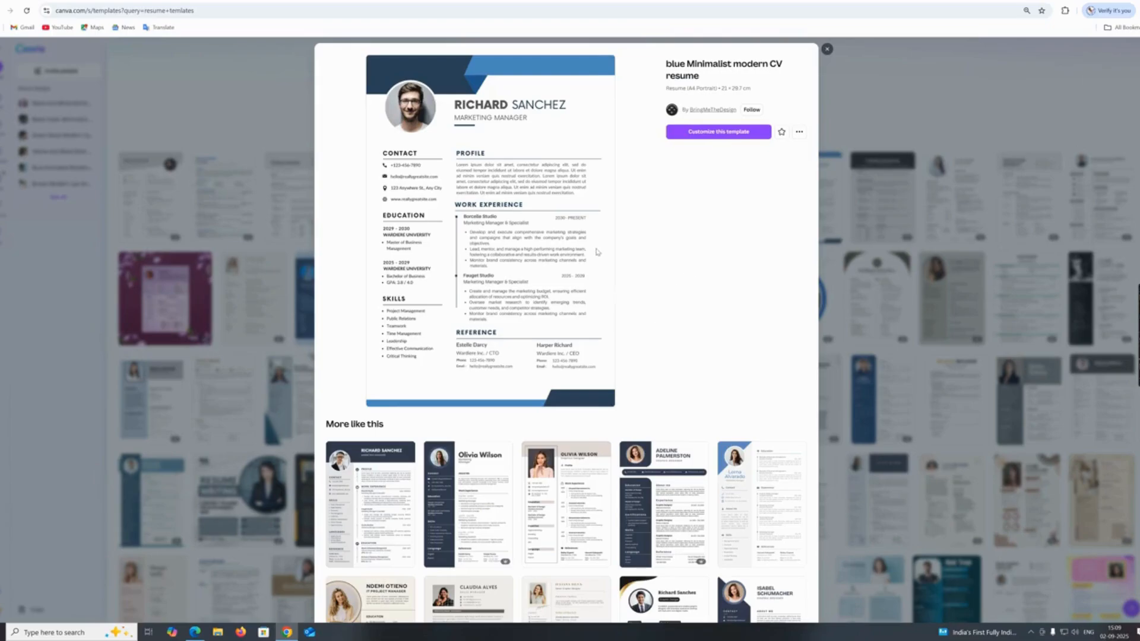
click(722, 139)
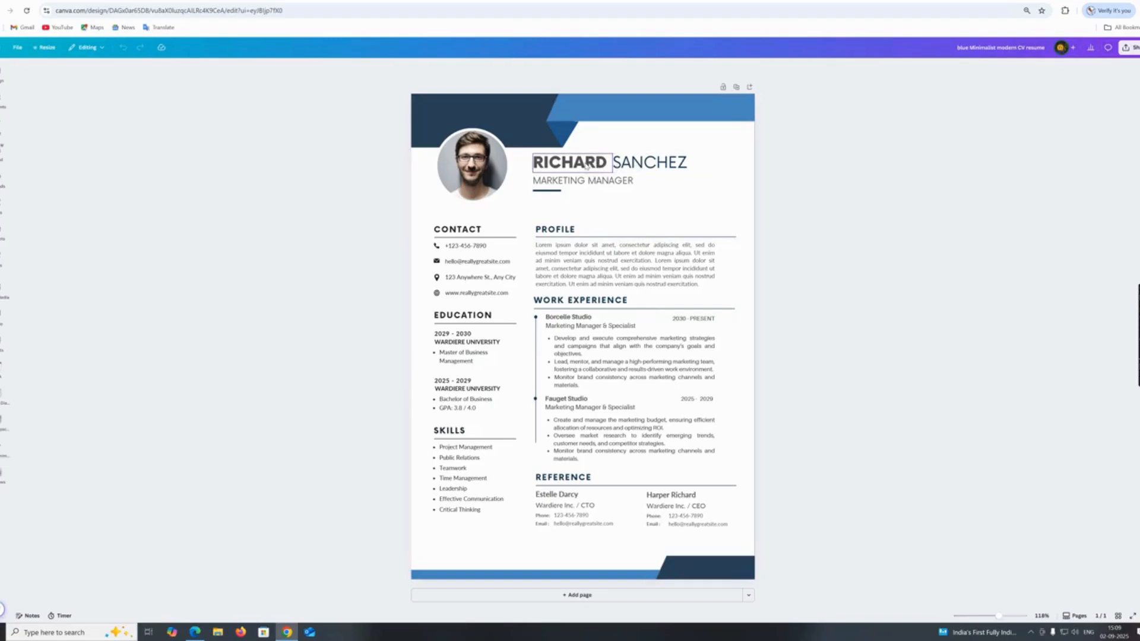
Replace the bold placeholder first name in the resume header with the applicant's name and widen its text box to fit one line.
double_click(632, 166)
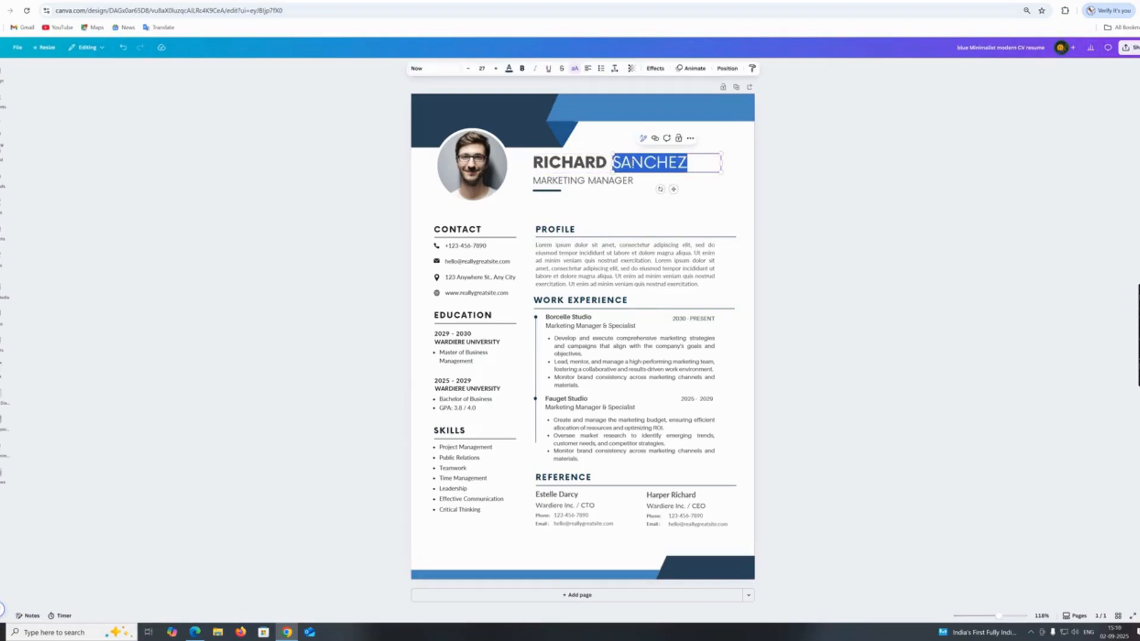
double_click(570, 161)
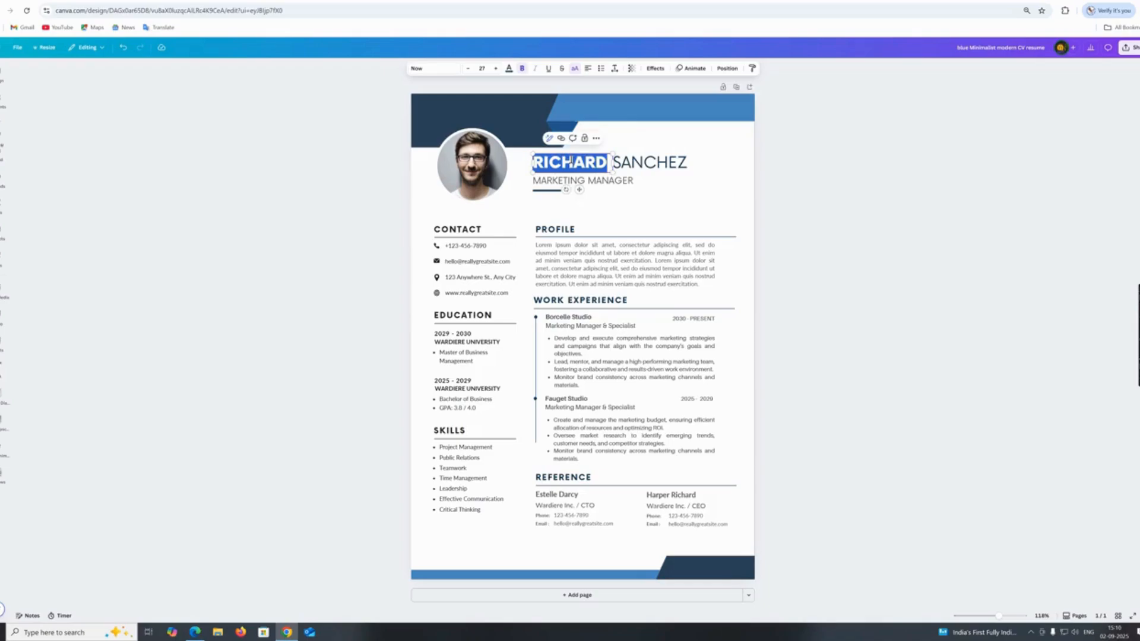
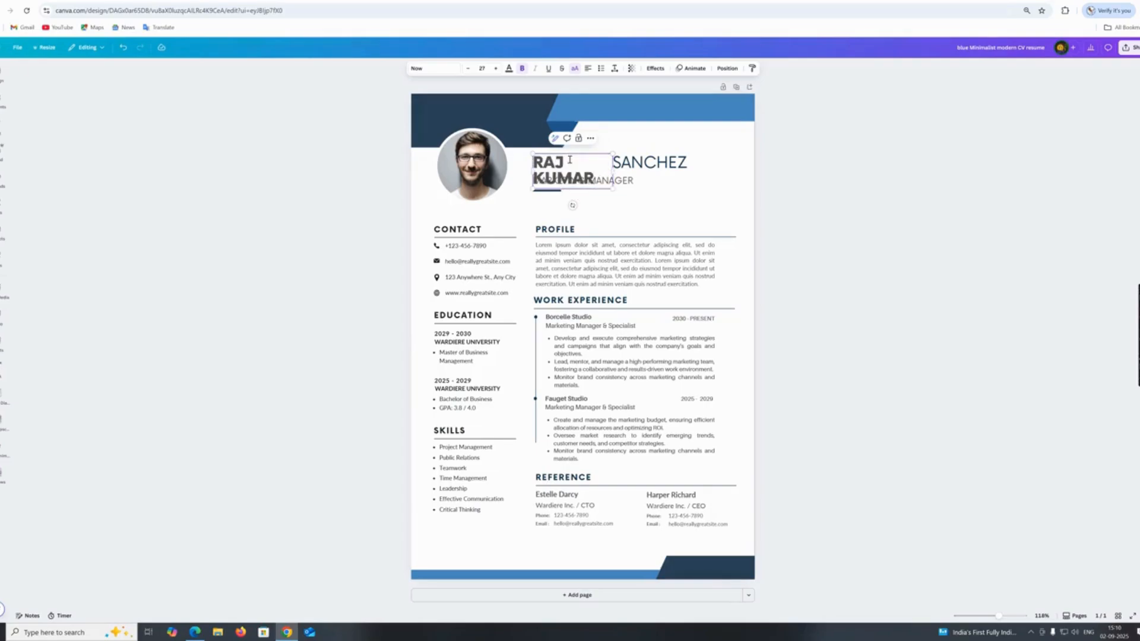
drag(612, 171, 644, 172)
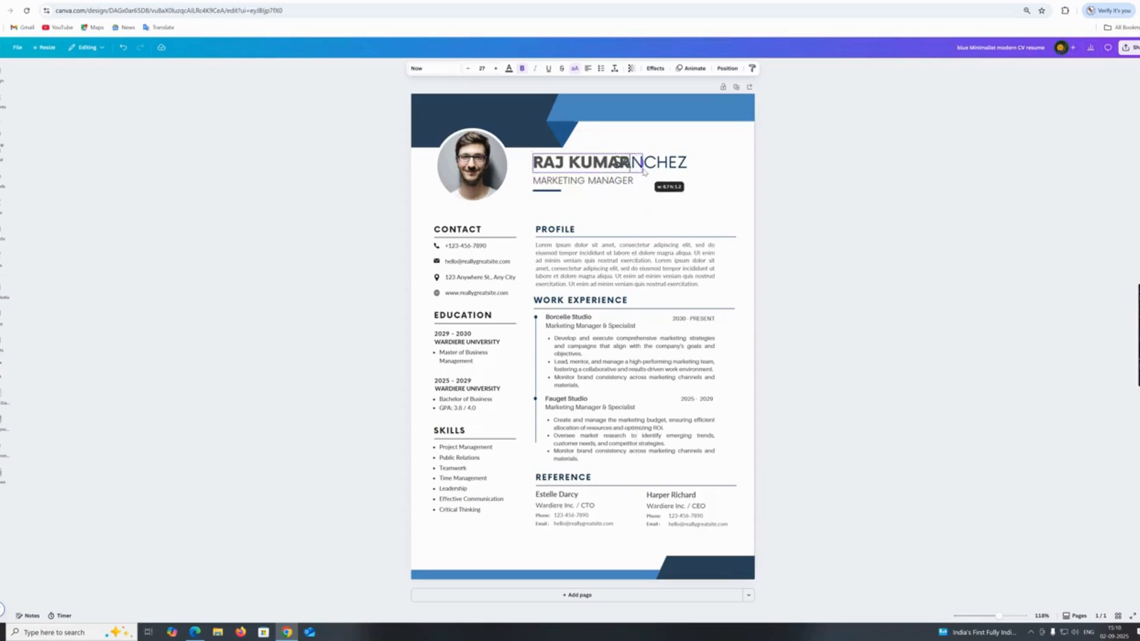
Delete the placeholder surname, add the applicant's initial after the name, and widen the name's text box to keep it on one line.
click(667, 168)
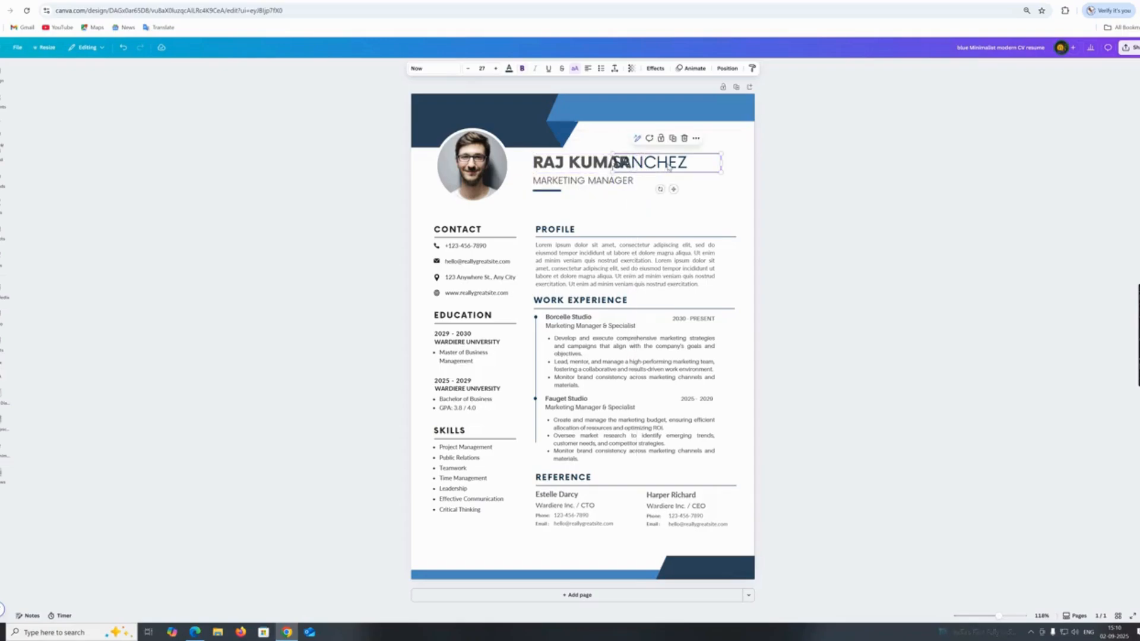
key(Delete)
click(629, 166)
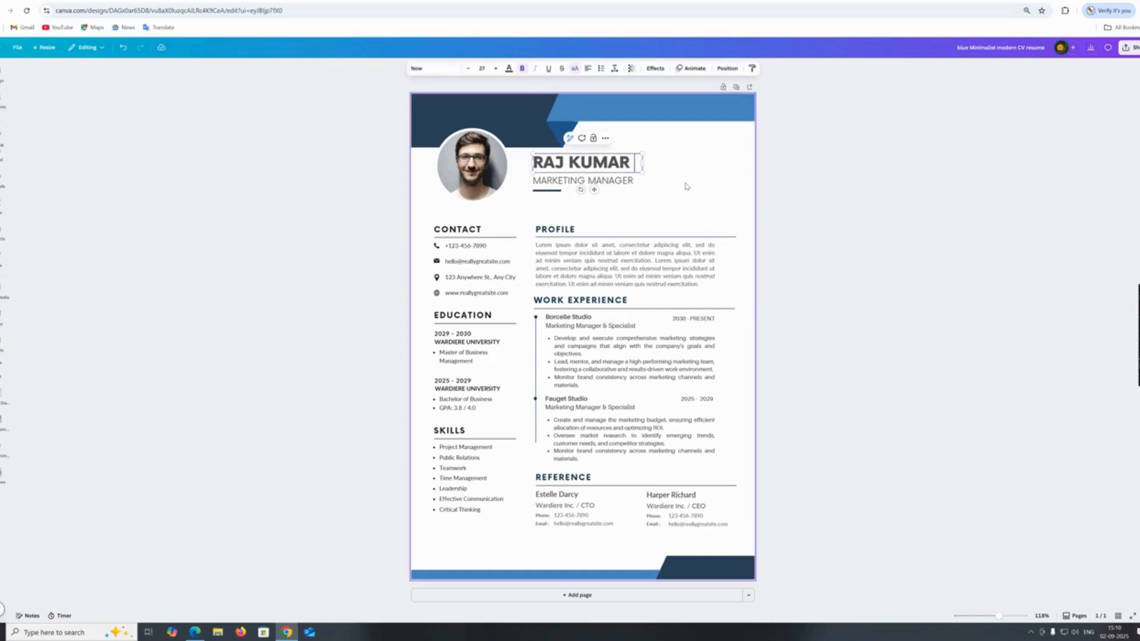
text(H)
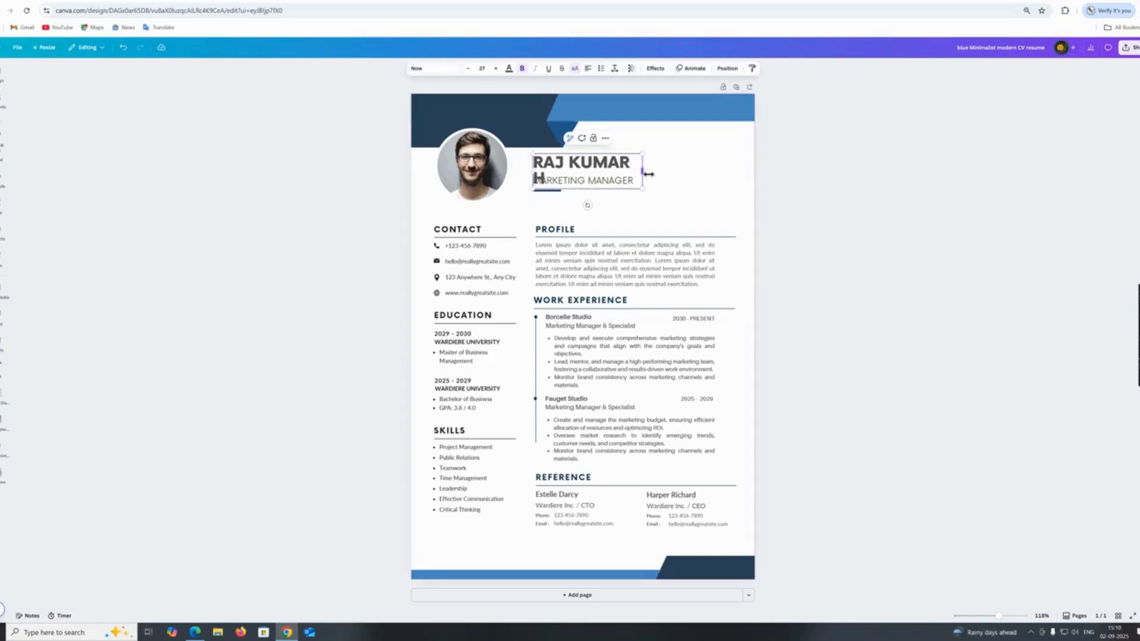
drag(649, 174, 661, 173)
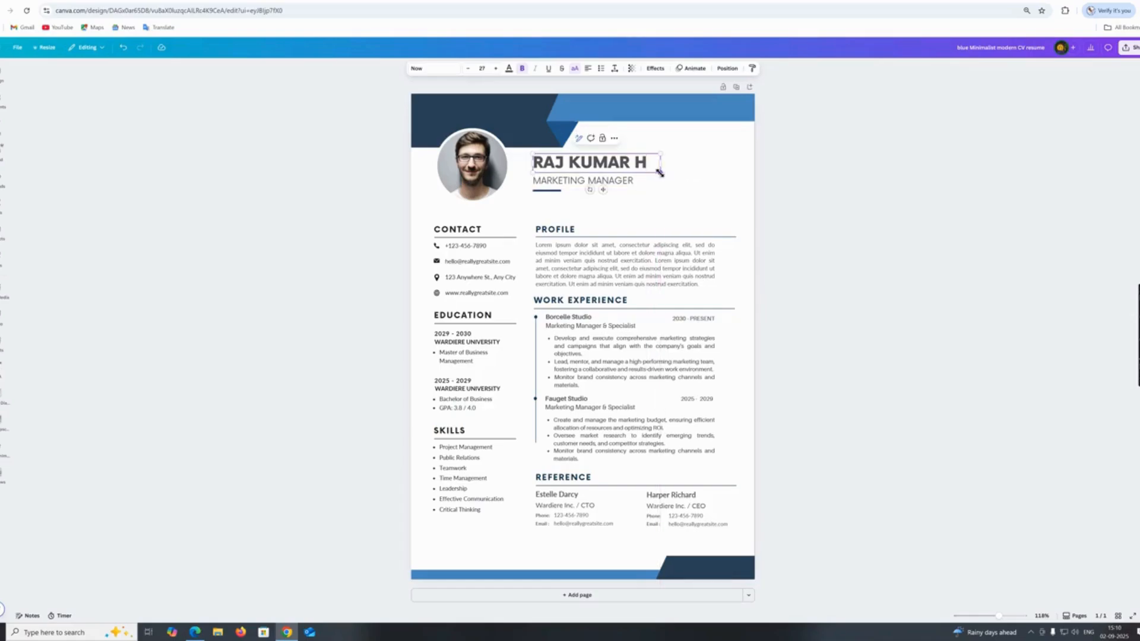
Change the job title under the name to DIGITAL MARKETING MANAGER and widen its text box to fit on one line.
click(584, 183)
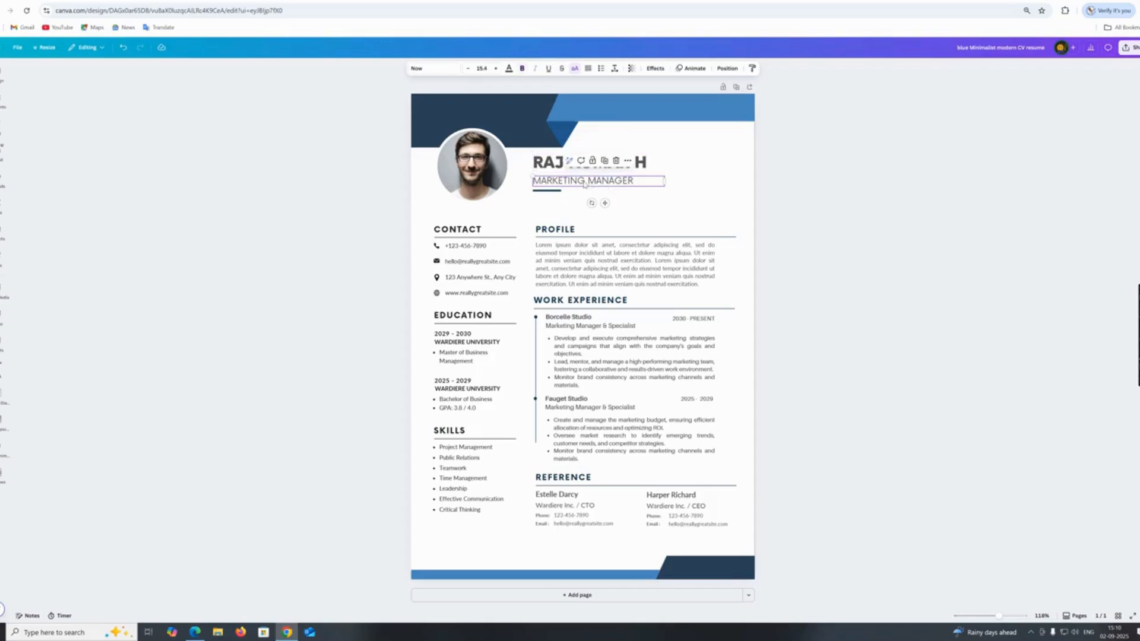
double_click(584, 183)
click(589, 181)
drag(589, 181, 537, 180)
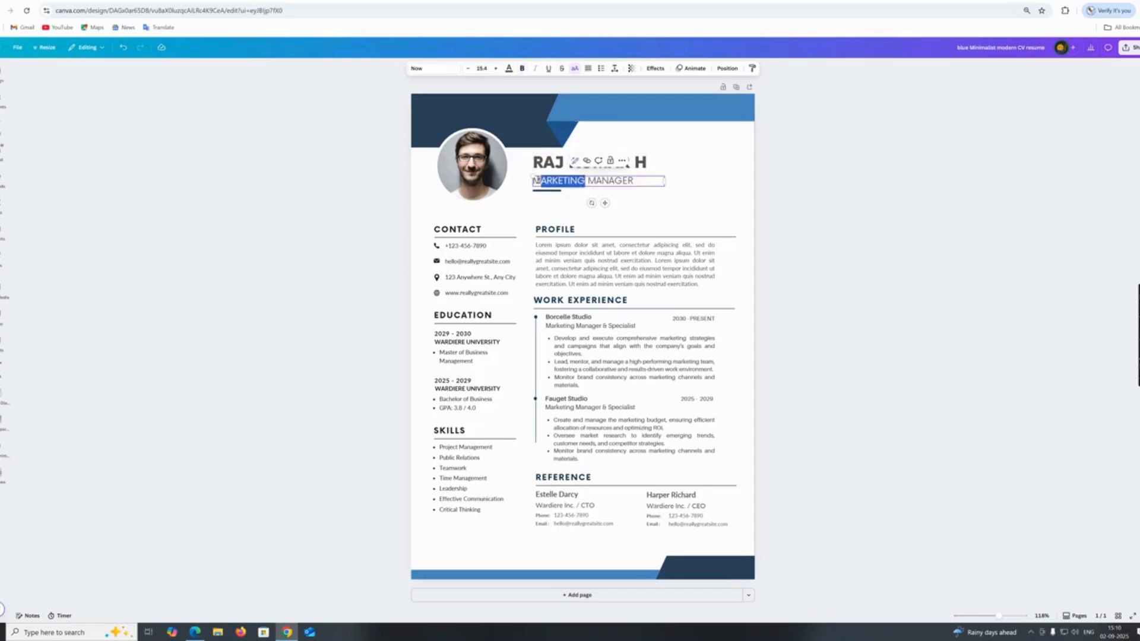
click(538, 180)
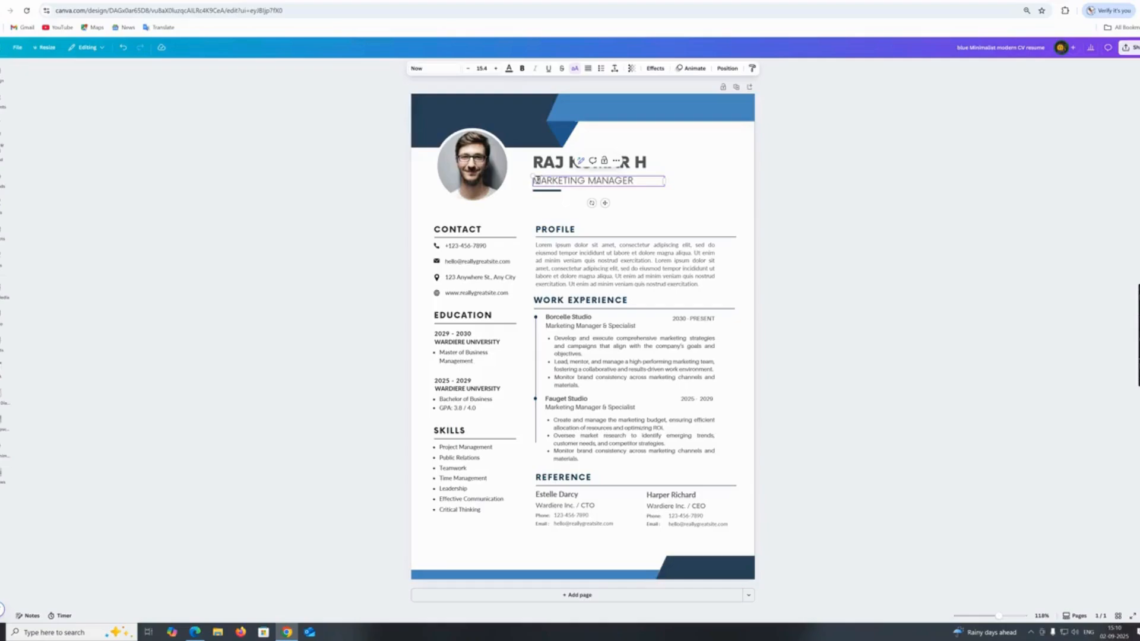
text(DIGIT)
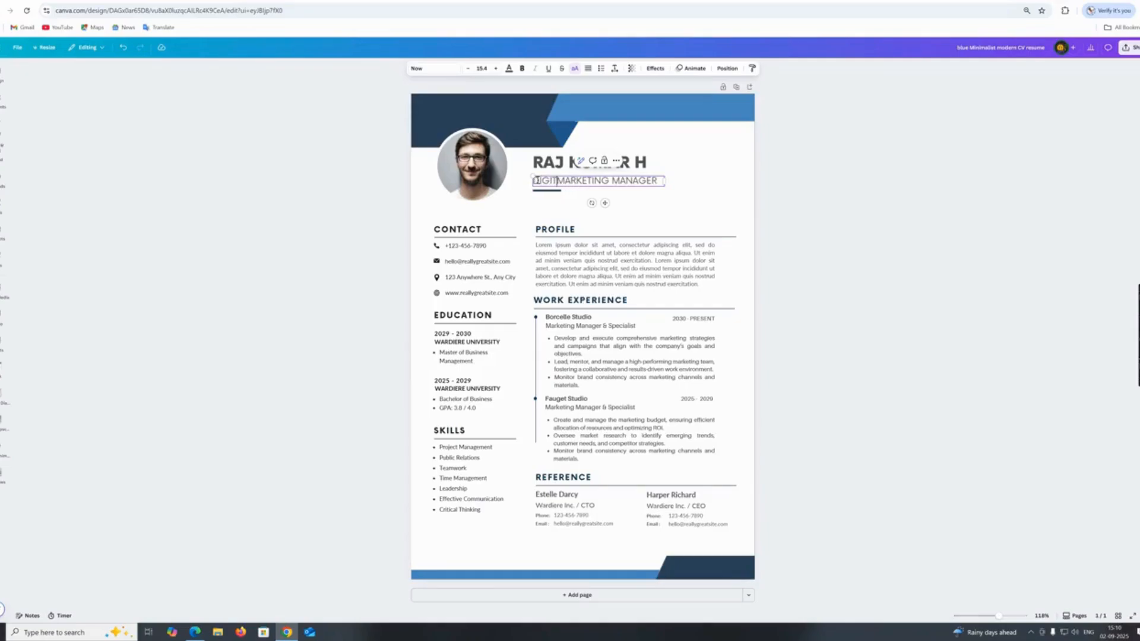
text(AL)
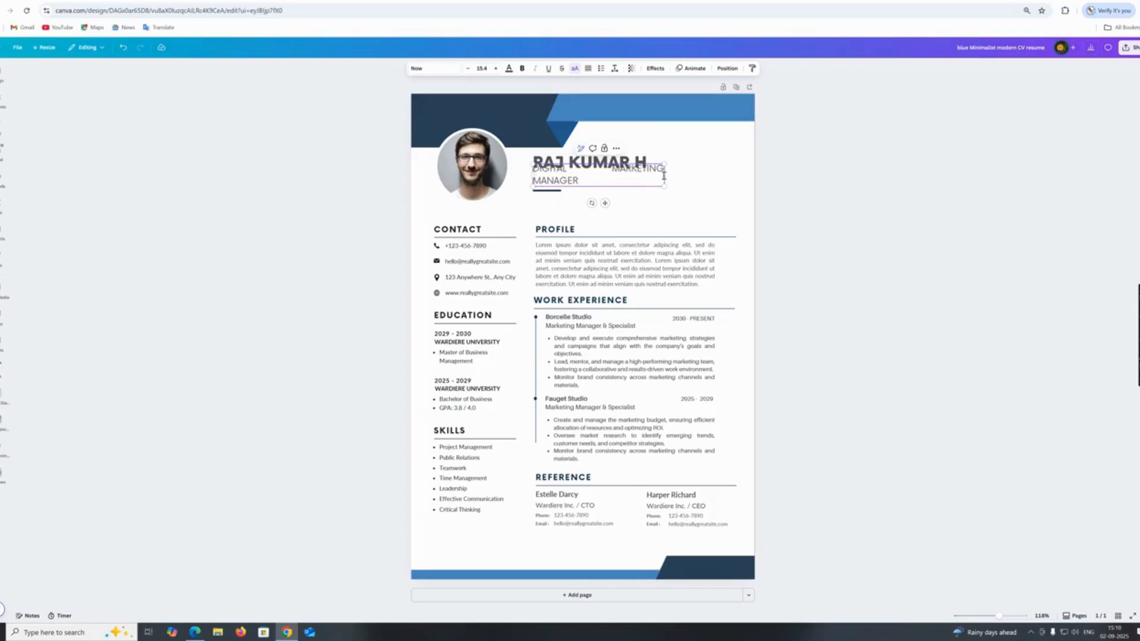
click(686, 181)
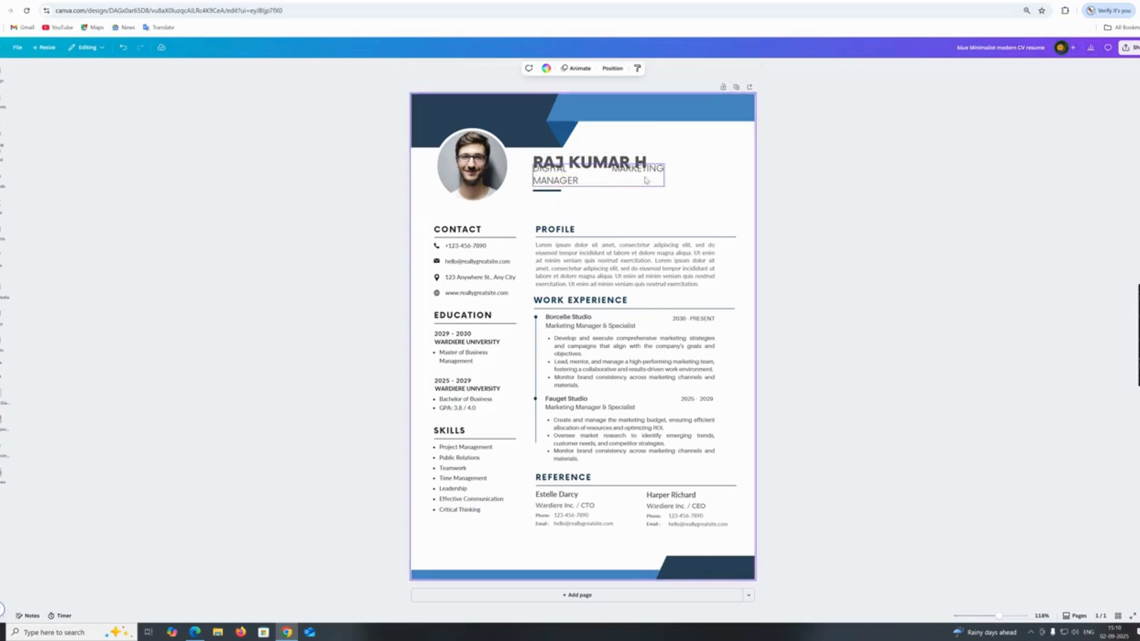
click(635, 177)
drag(664, 179, 682, 180)
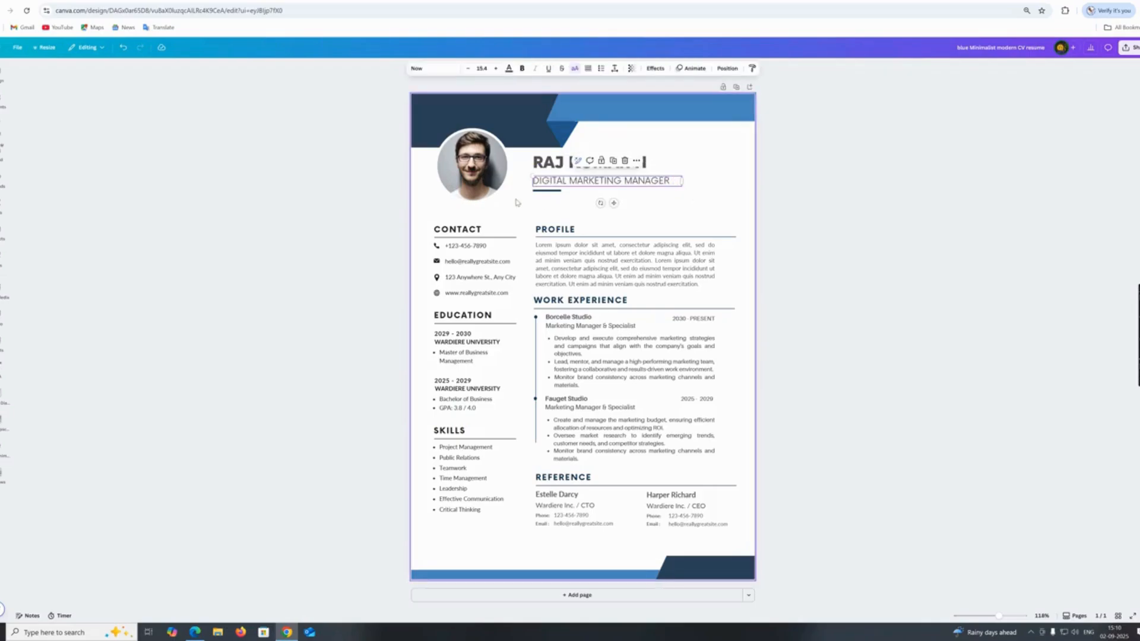
Replace the placeholder phone number in the Contact section with the applicant's phone number, including the country code.
click(478, 247)
double_click(478, 247)
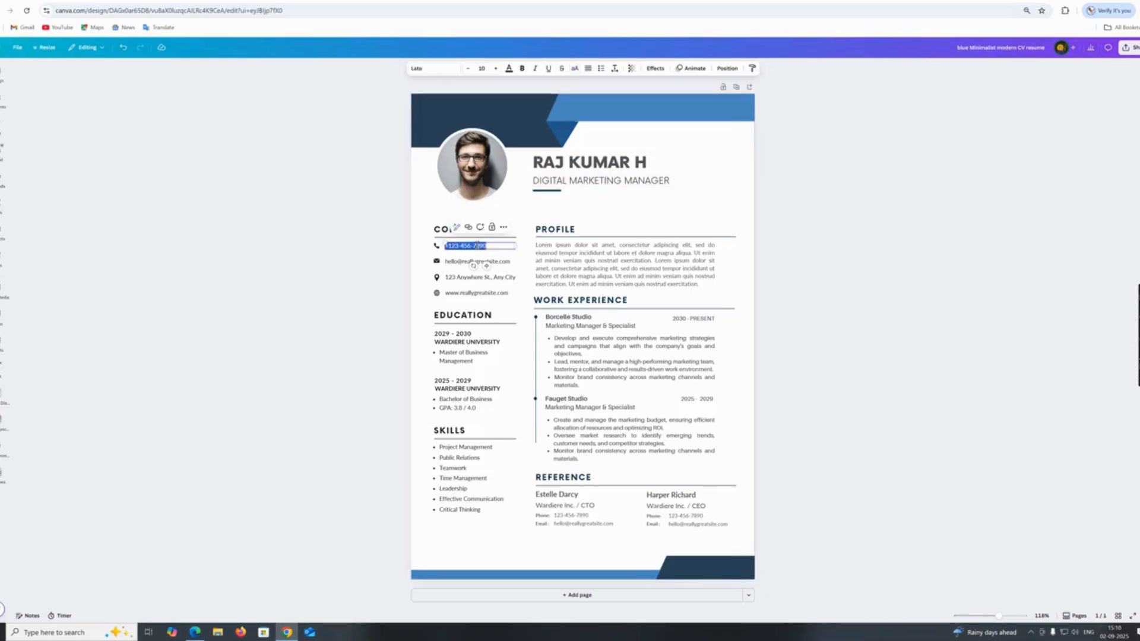
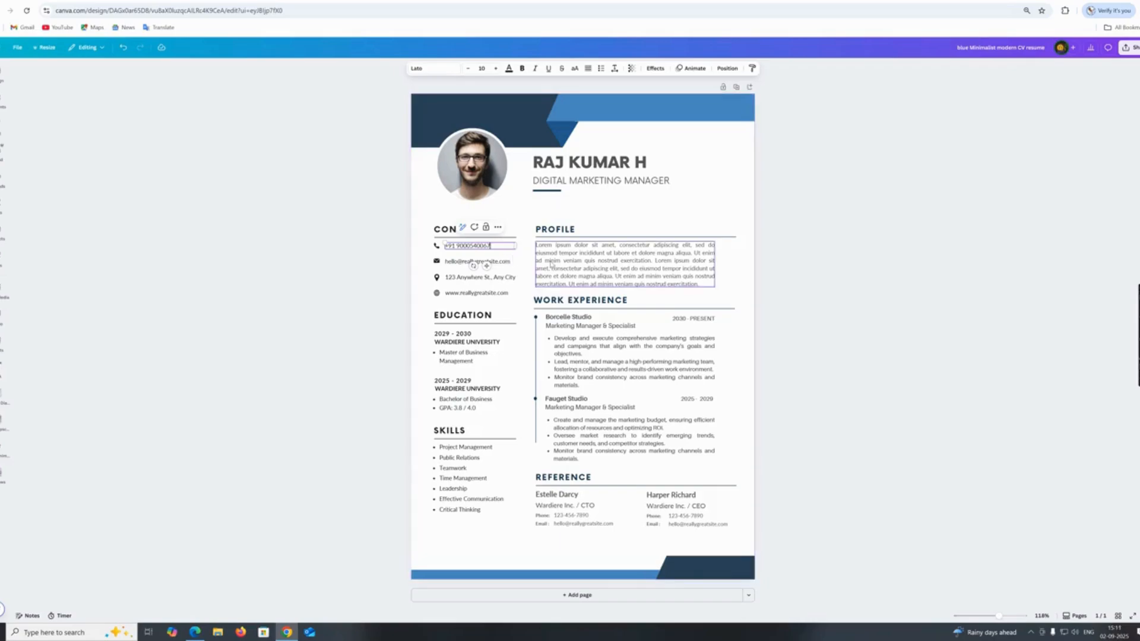
click(537, 264)
Replace the placeholder e-mail in the Contact section with the applicant's e-mail address and widen its text box to fit one line.
double_click(455, 262)
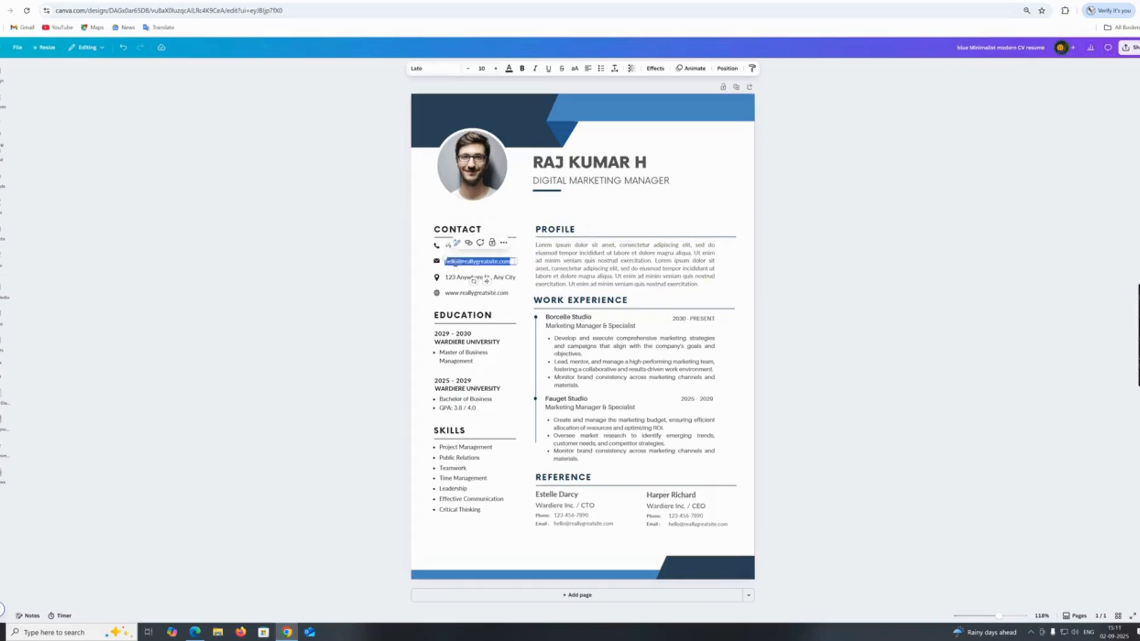
click(456, 261)
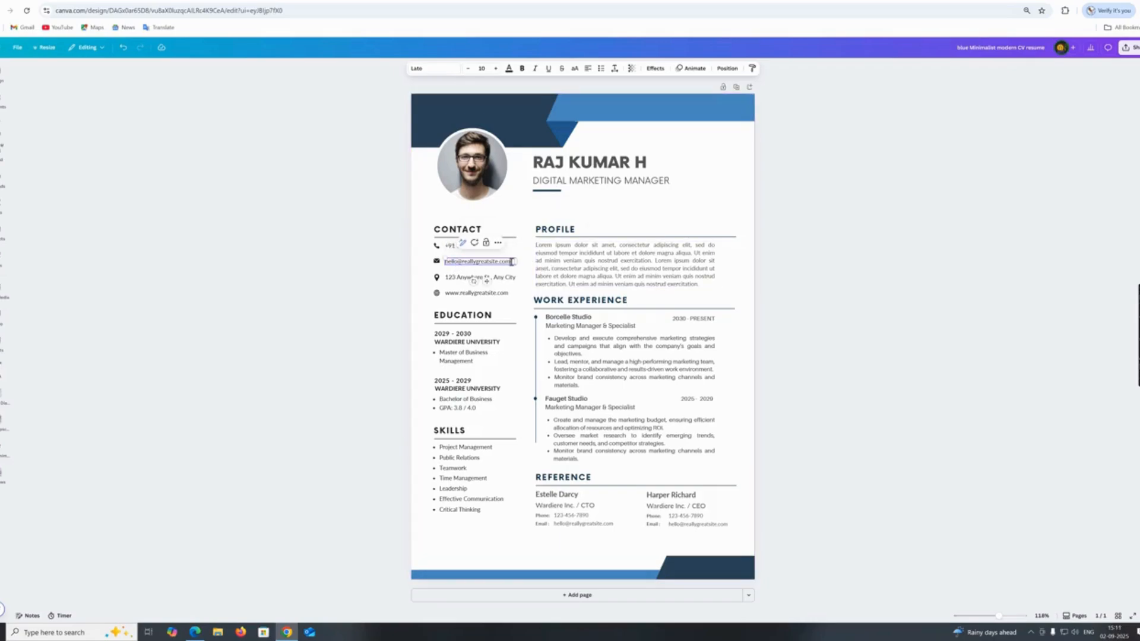
drag(511, 262, 439, 262)
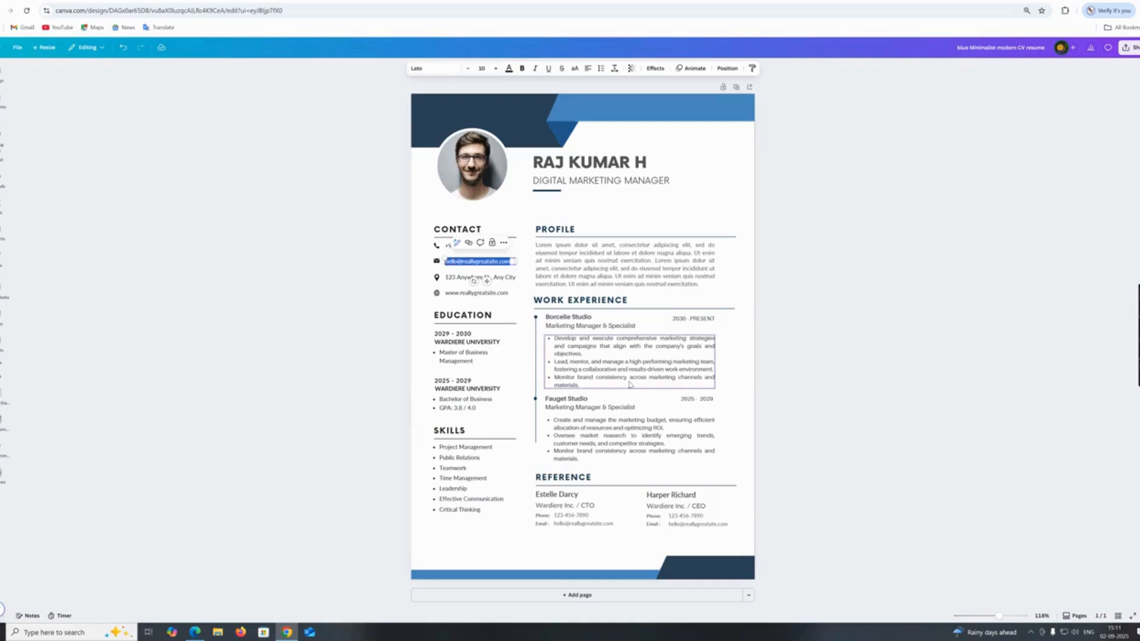
key(BackSpace)
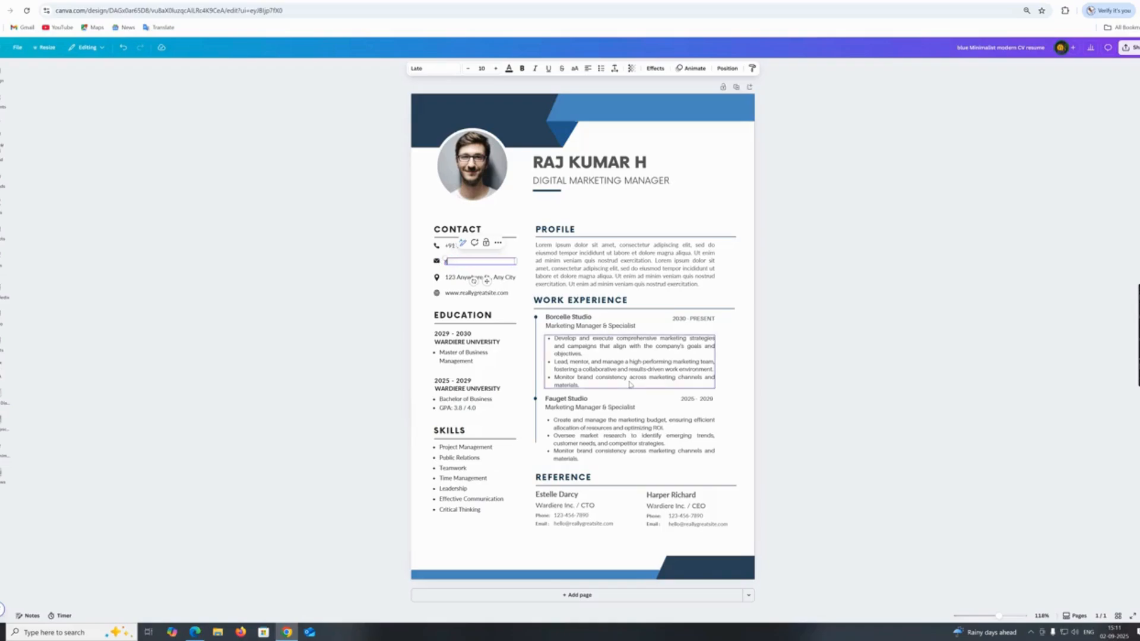
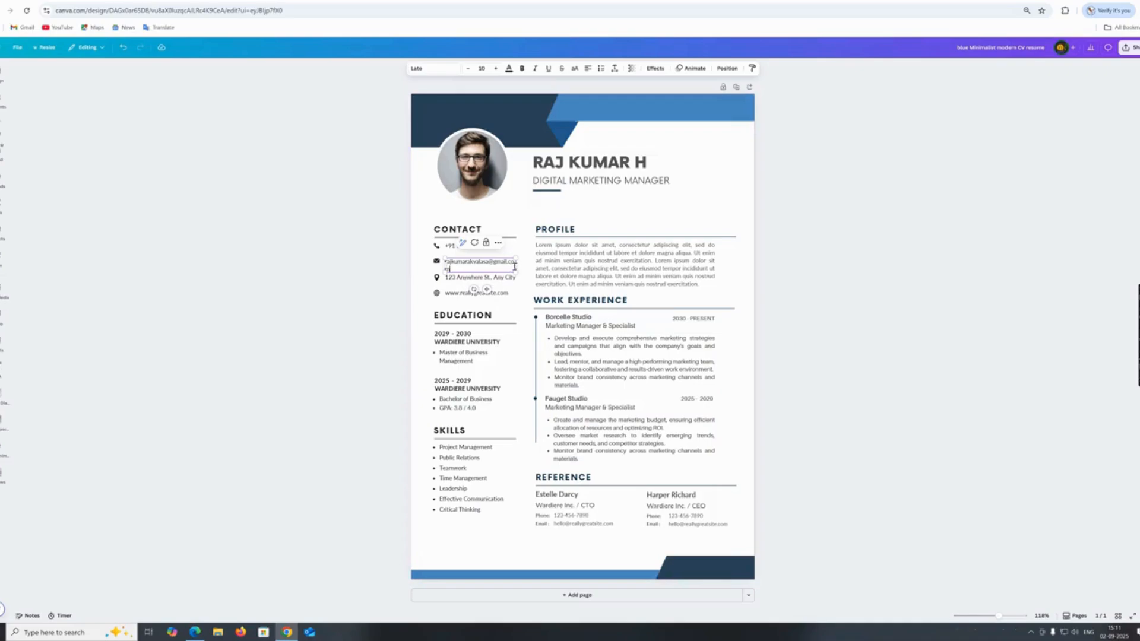
drag(514, 266, 524, 267)
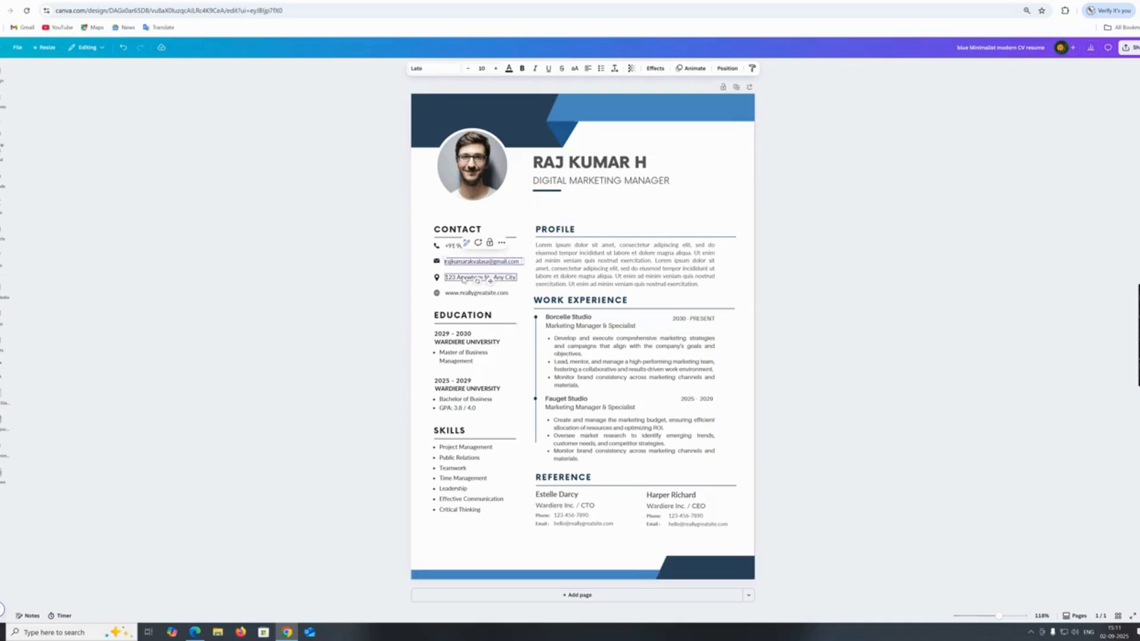
Delete the placeholder website address and its globe icon from the Contact section.
click(469, 278)
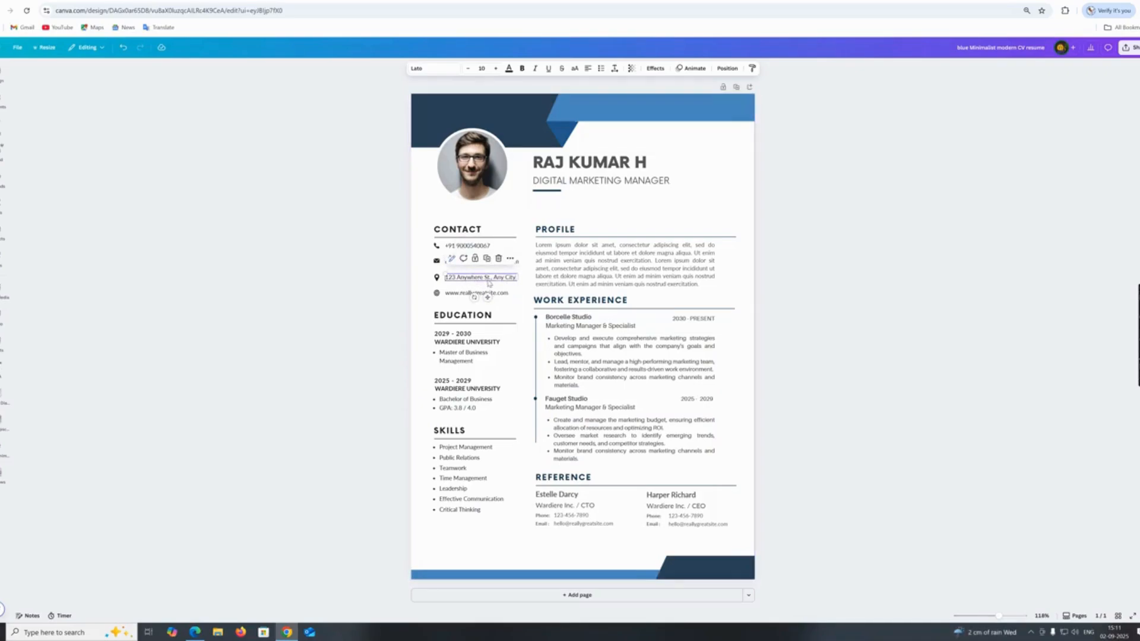
click(467, 294)
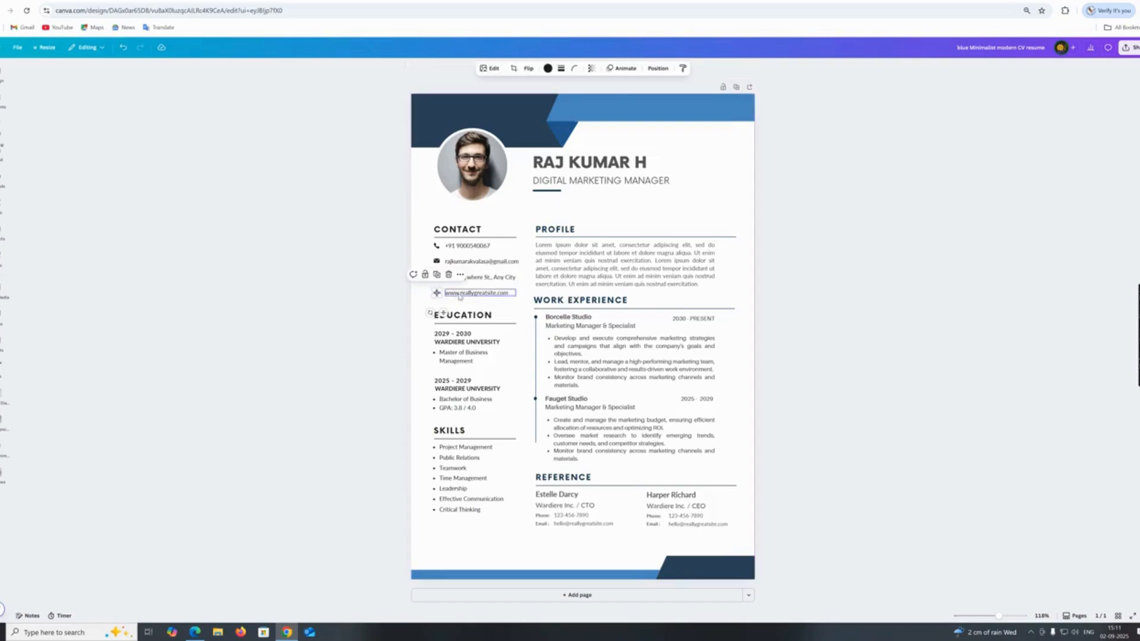
key(Delete)
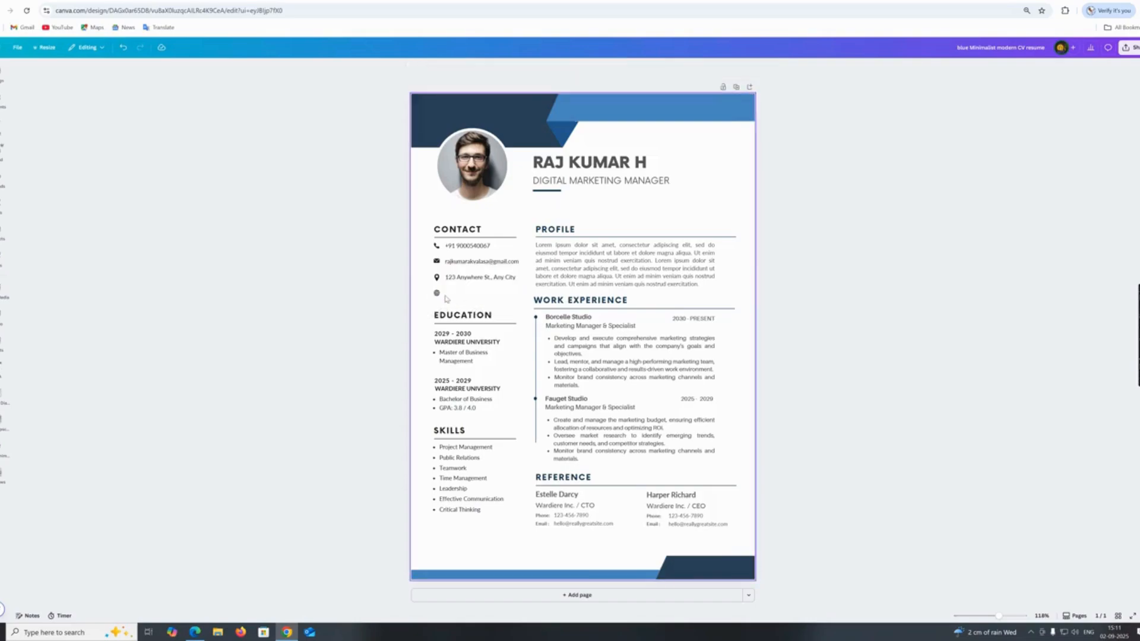
click(436, 293)
key(Delete)
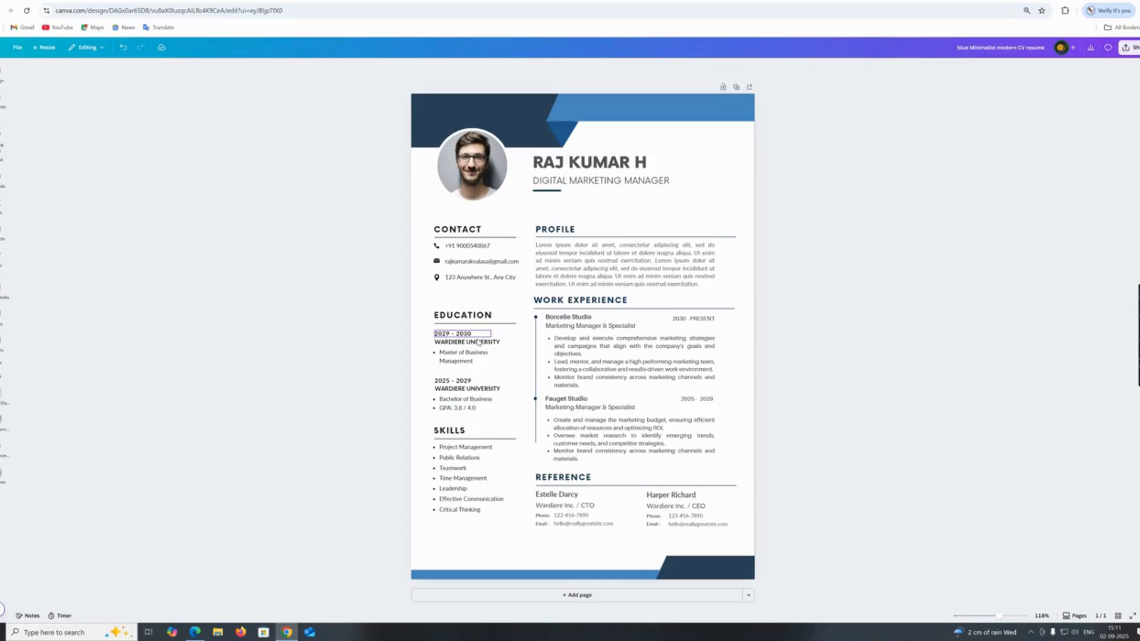
Examine the editable text boxes in the Education, Skills, Profile, Work Experience and Reference sections.
click(452, 344)
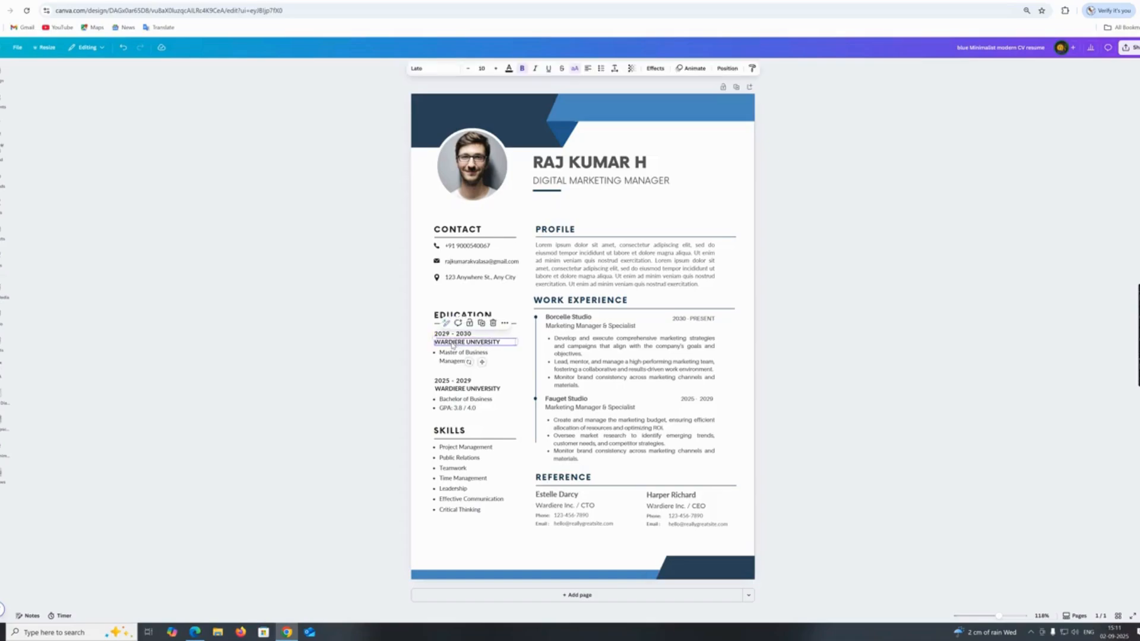
click(459, 355)
click(446, 382)
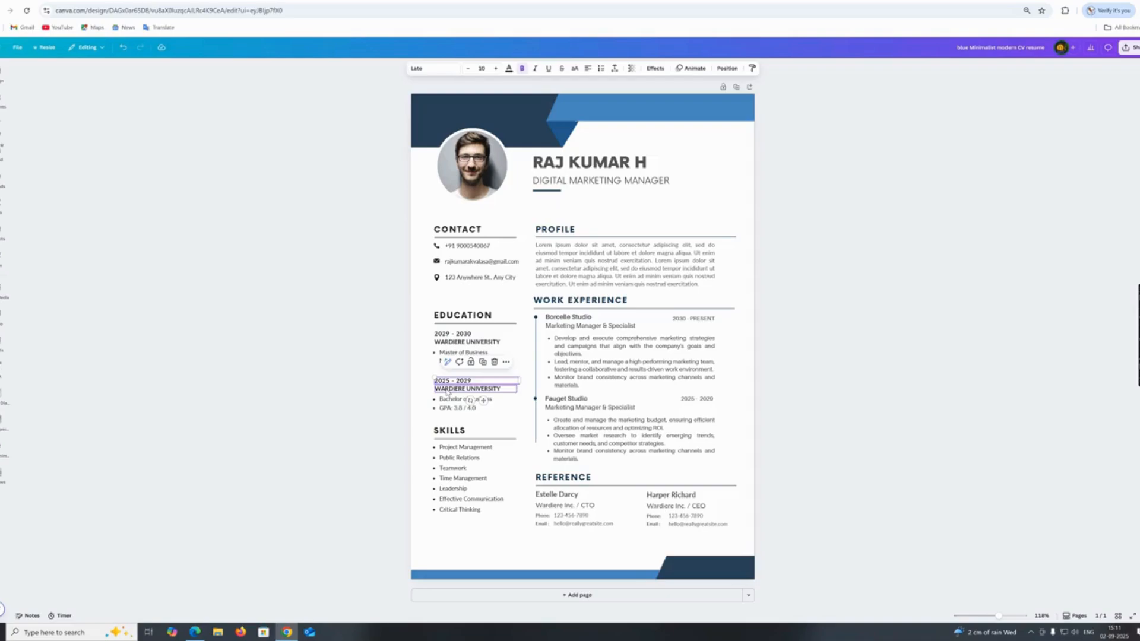
click(449, 401)
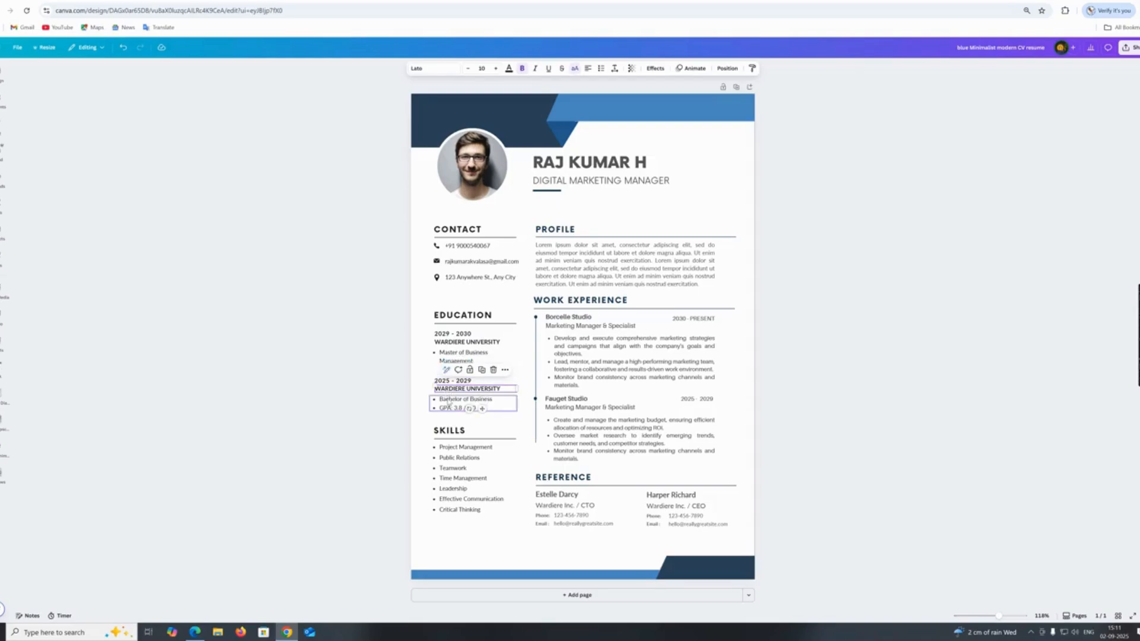
click(450, 434)
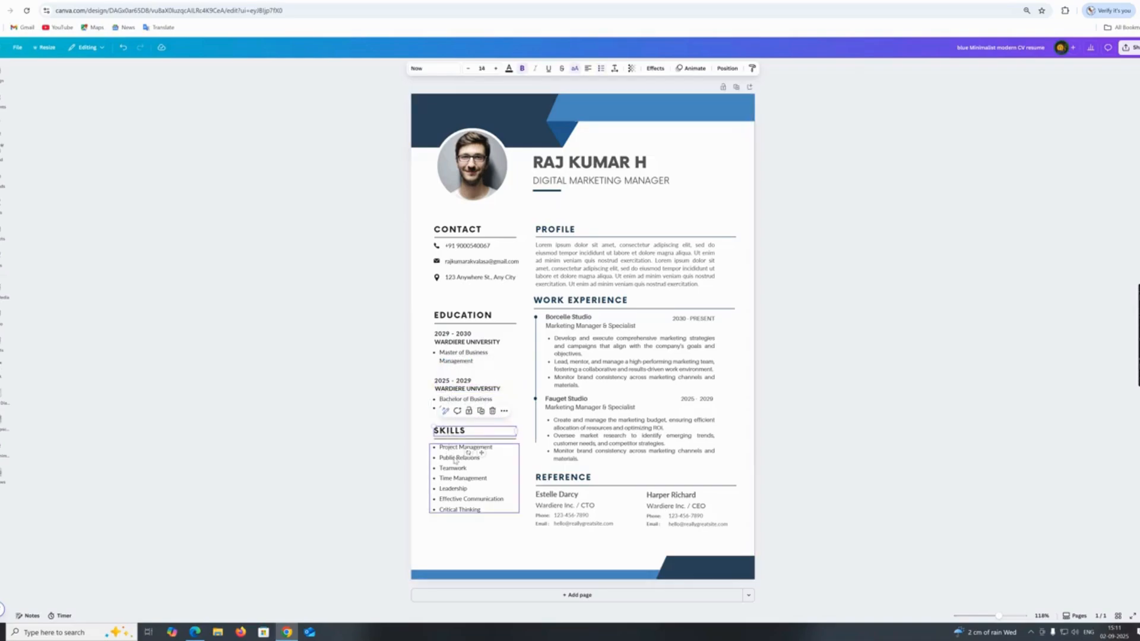
click(454, 456)
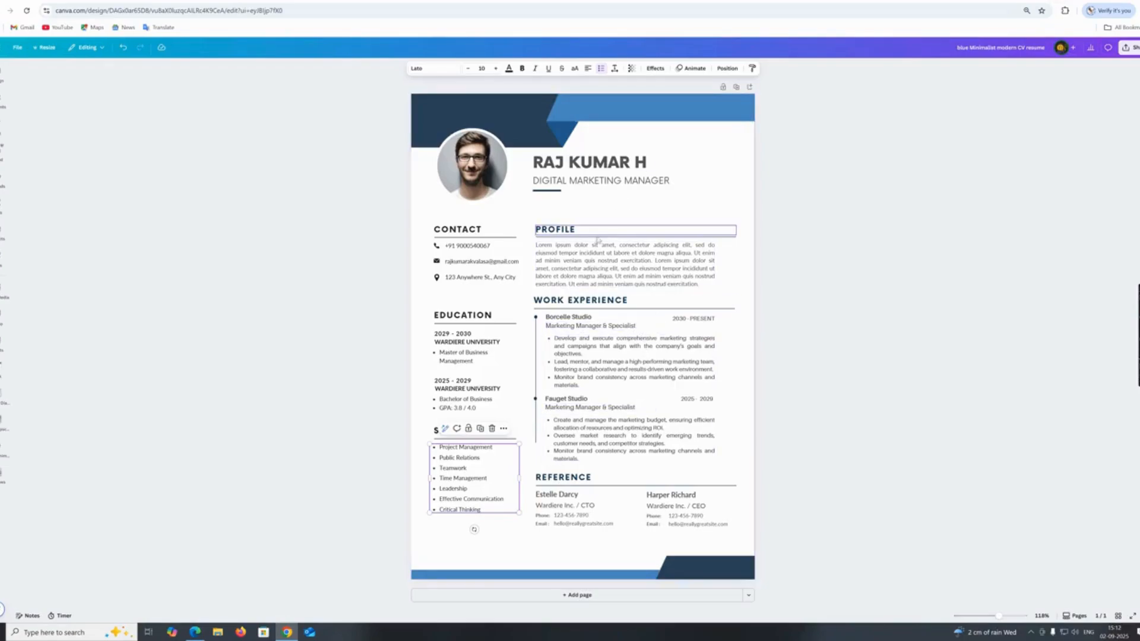
click(583, 254)
click(570, 323)
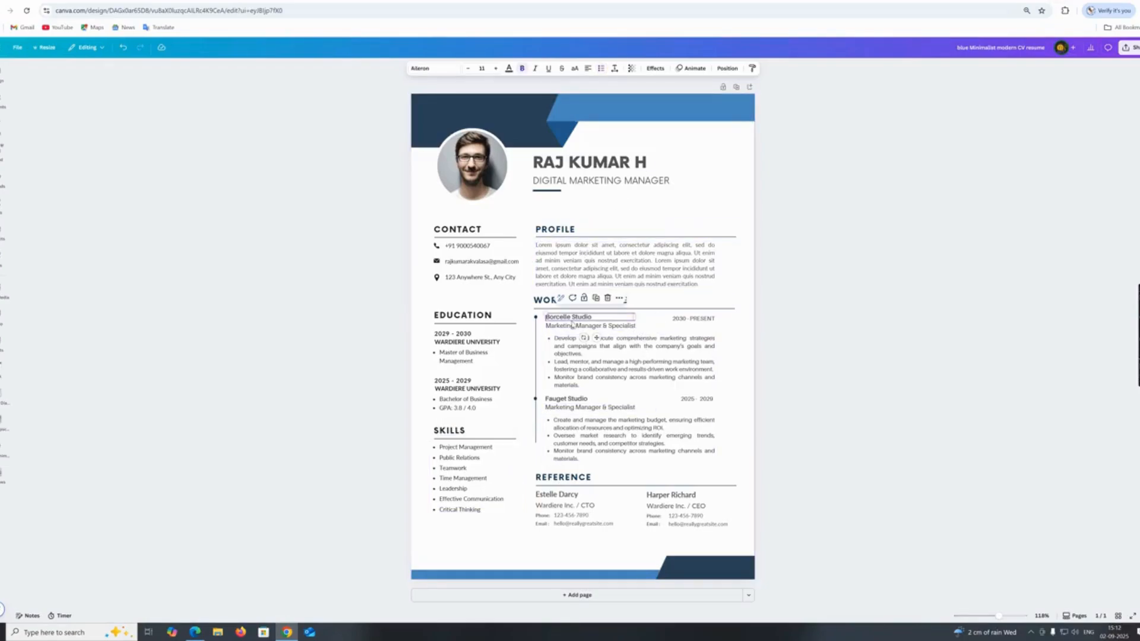
click(570, 344)
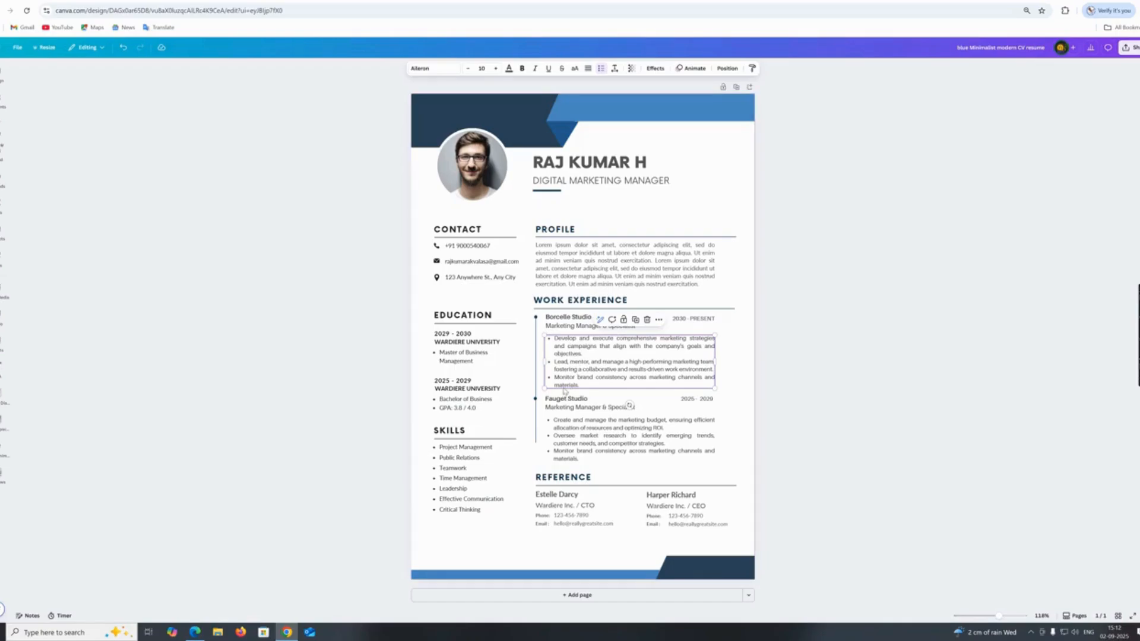
click(573, 408)
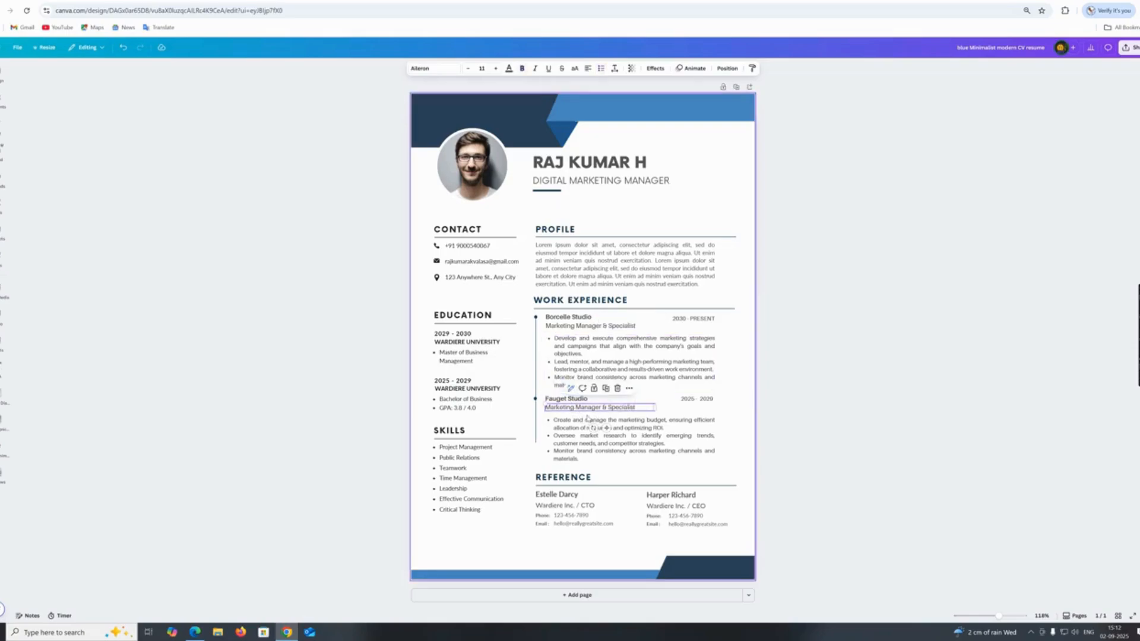
click(584, 424)
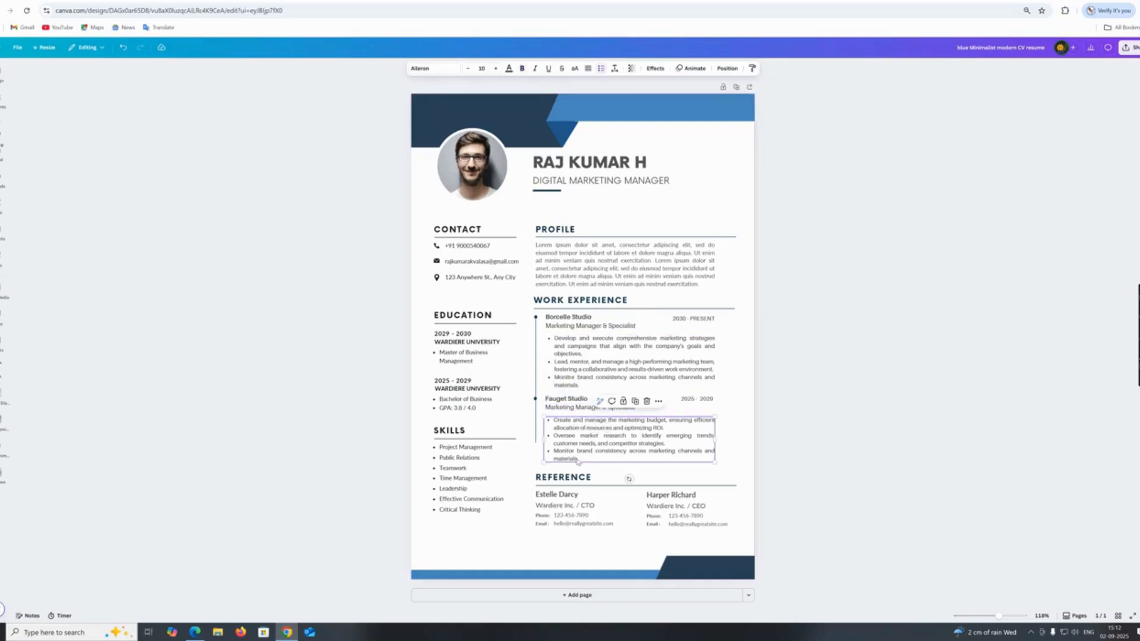
click(564, 479)
click(564, 505)
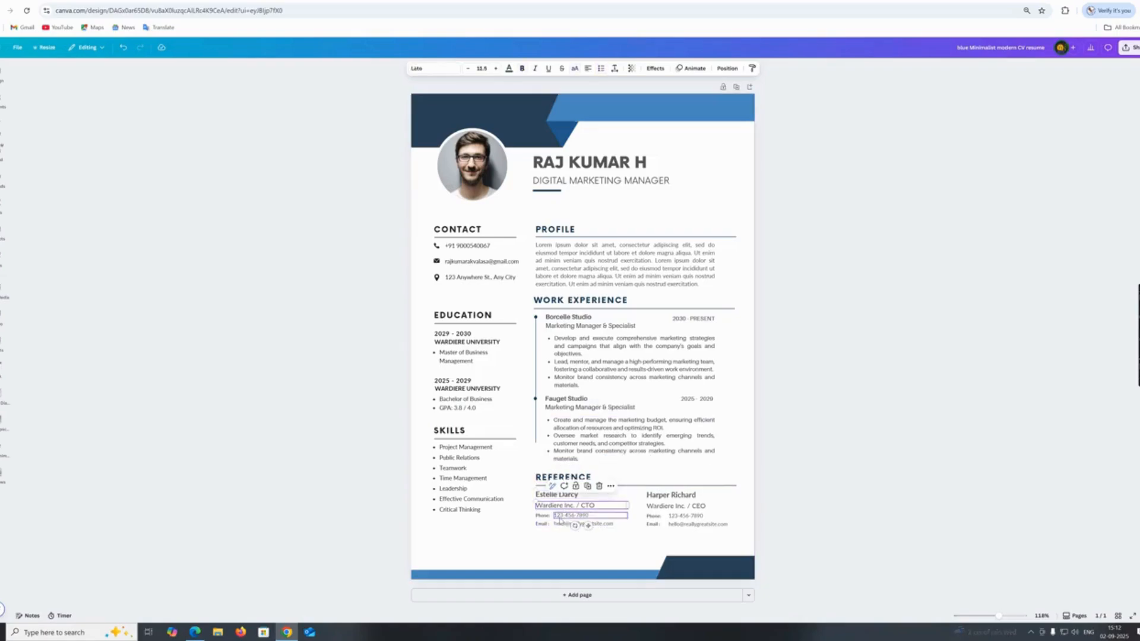
click(555, 516)
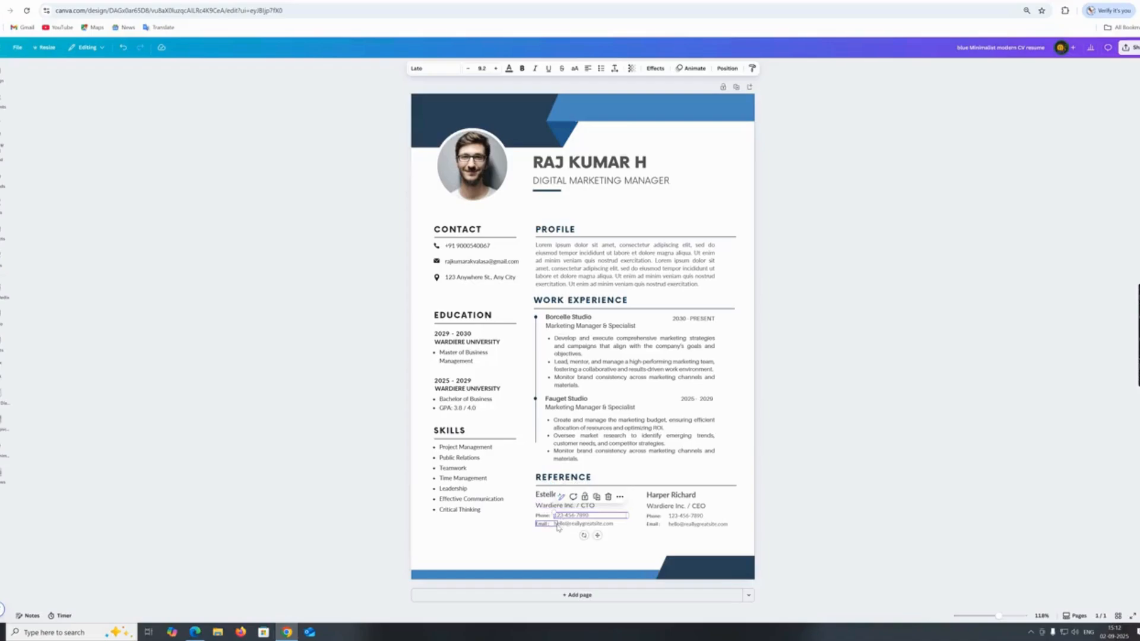
click(542, 523)
click(646, 497)
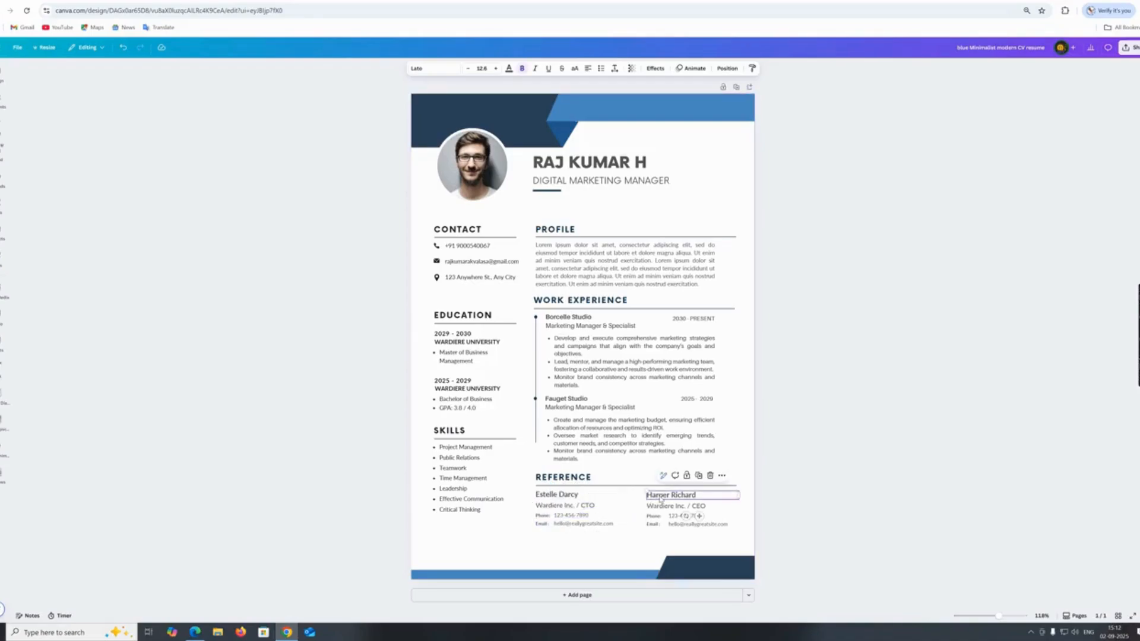
click(659, 508)
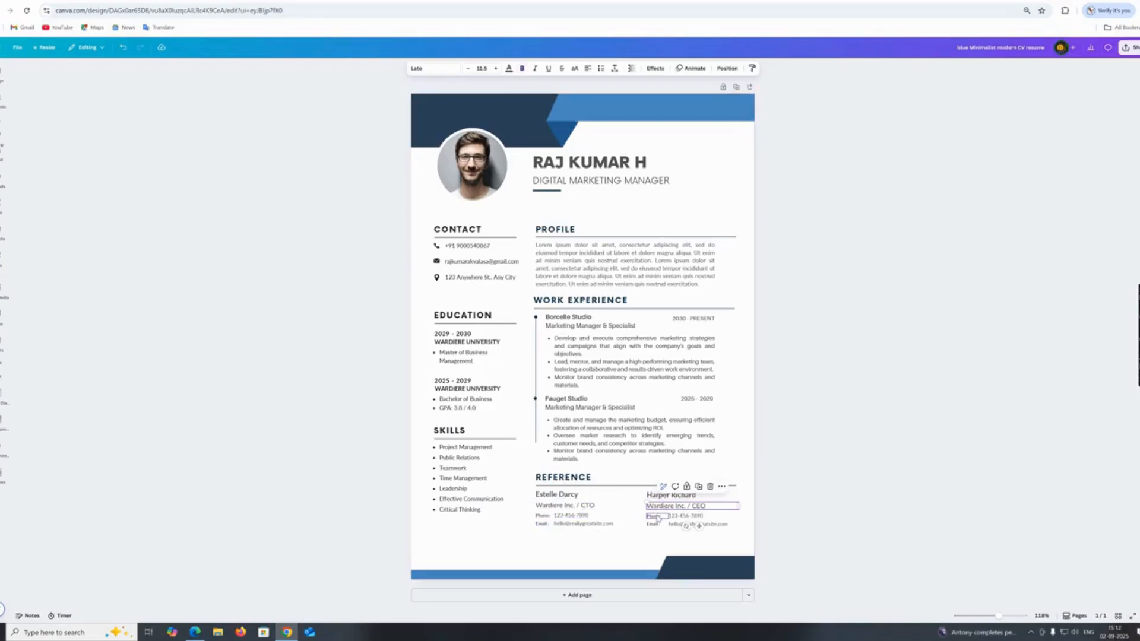
Replace the placeholder profile photo in the circular frame with the uploaded portrait of the man in the dark shirt.
click(469, 179)
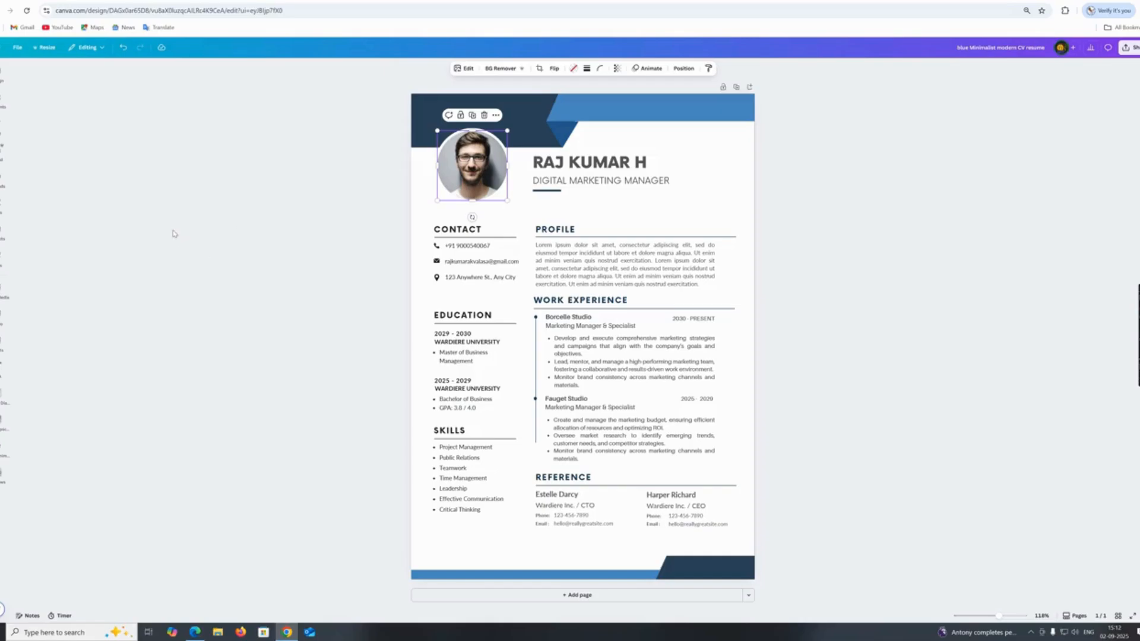
click(8, 178)
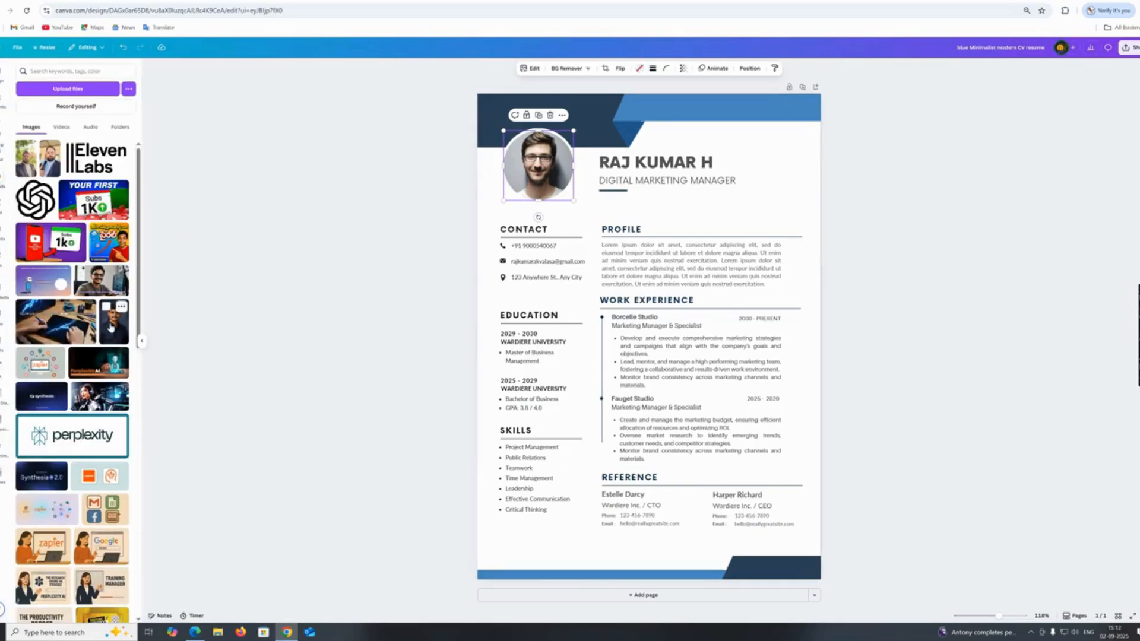
drag(112, 326, 587, 218)
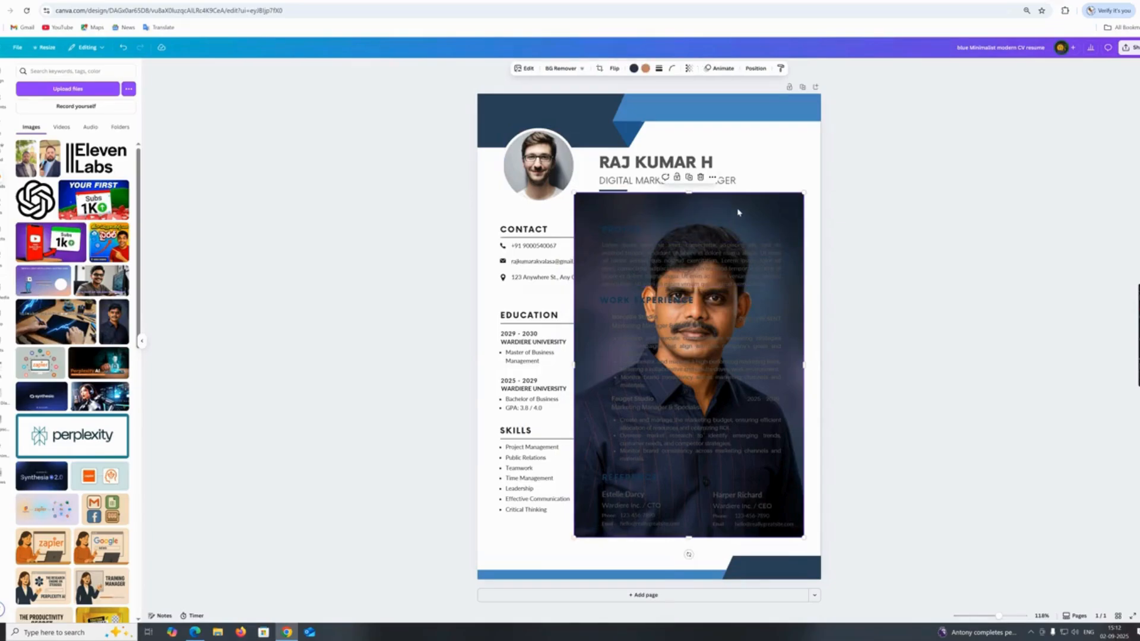
drag(729, 210, 540, 165)
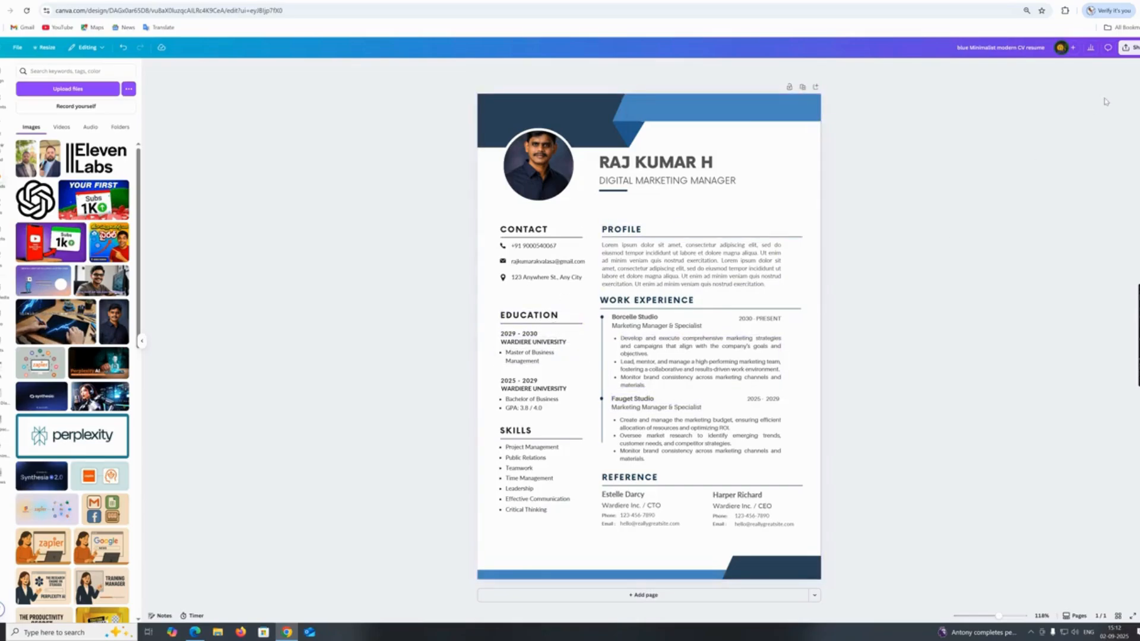
Download the resume as a PDF Standard file and open the downloaded PDF.
click(1134, 49)
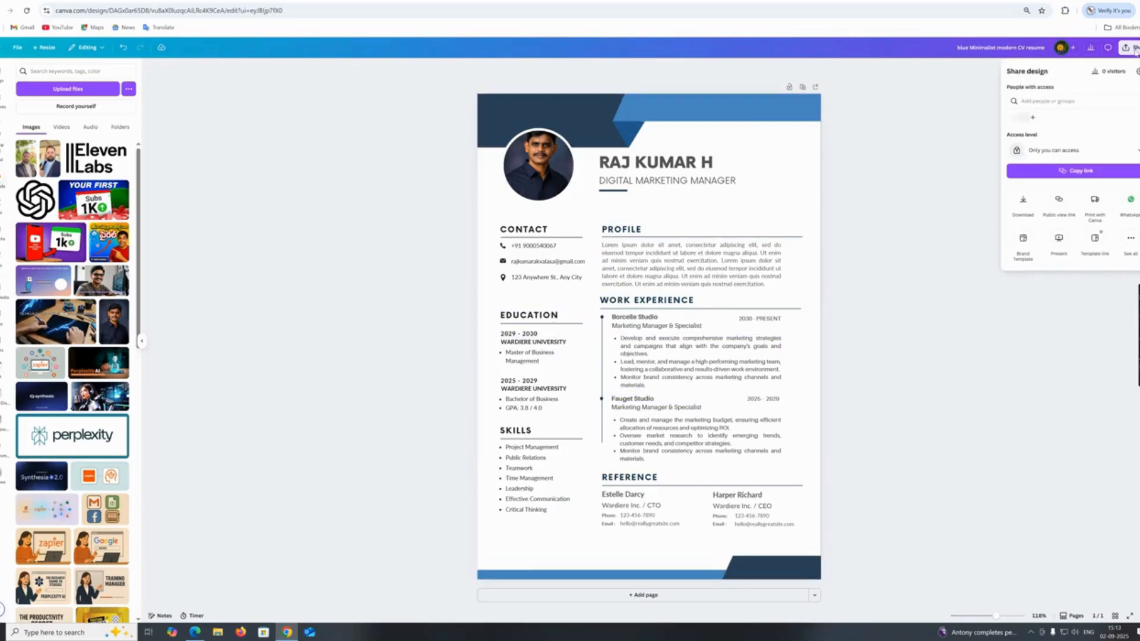
click(1023, 203)
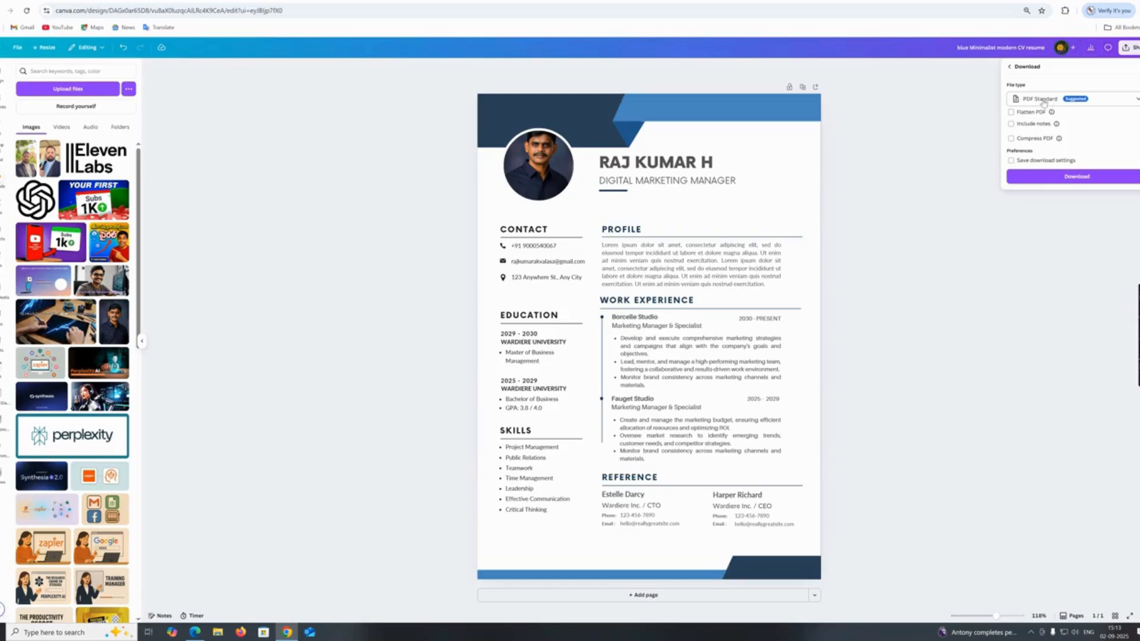
click(1063, 177)
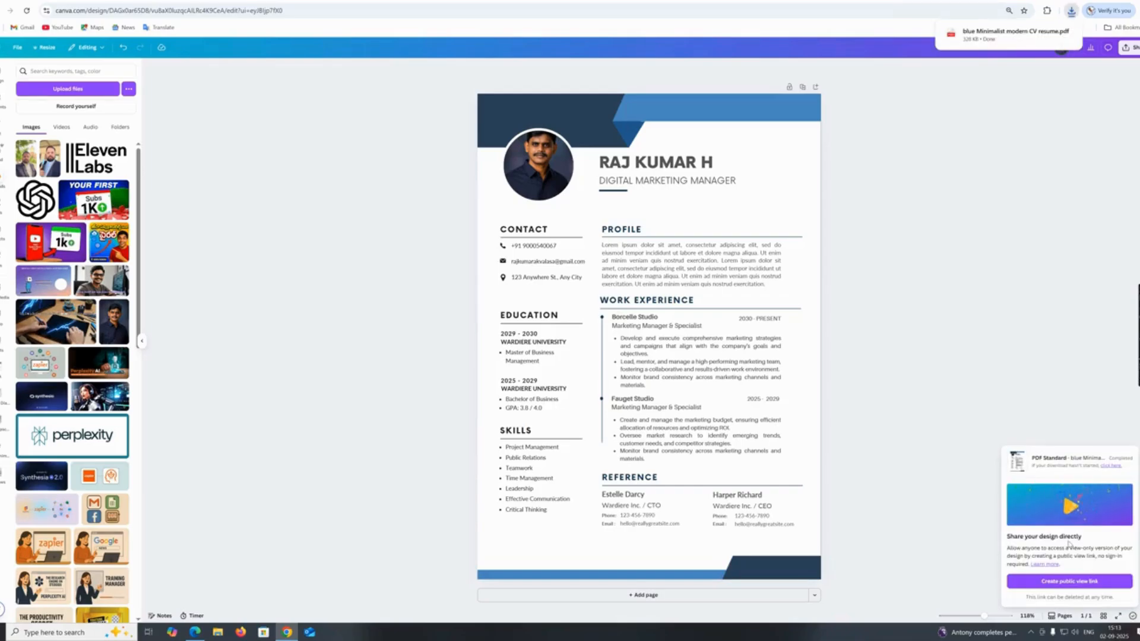
click(989, 39)
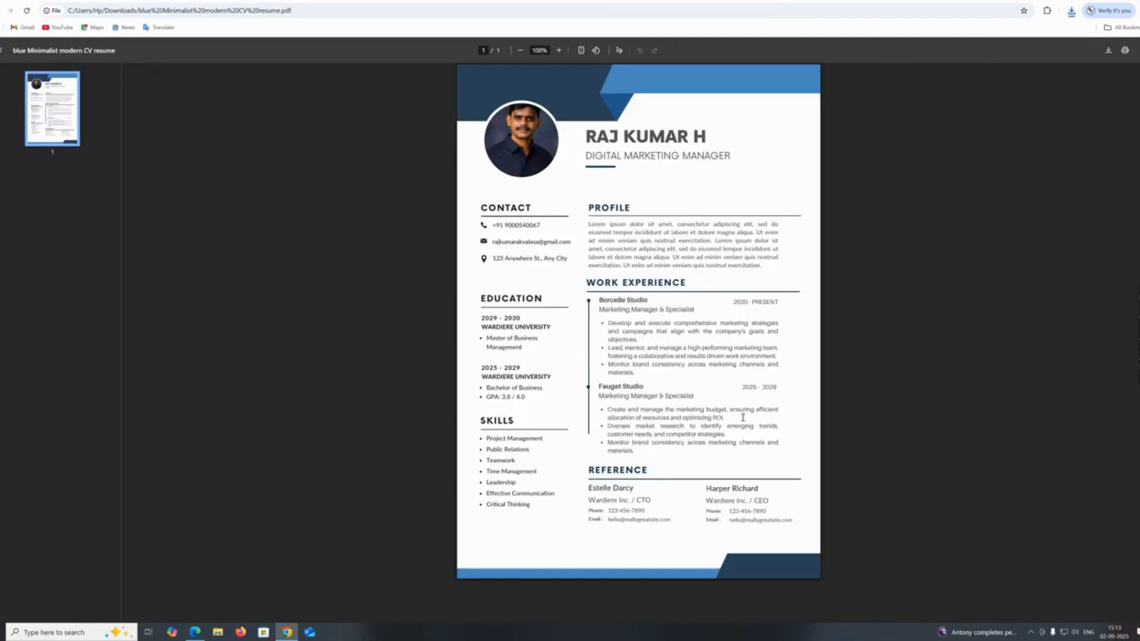